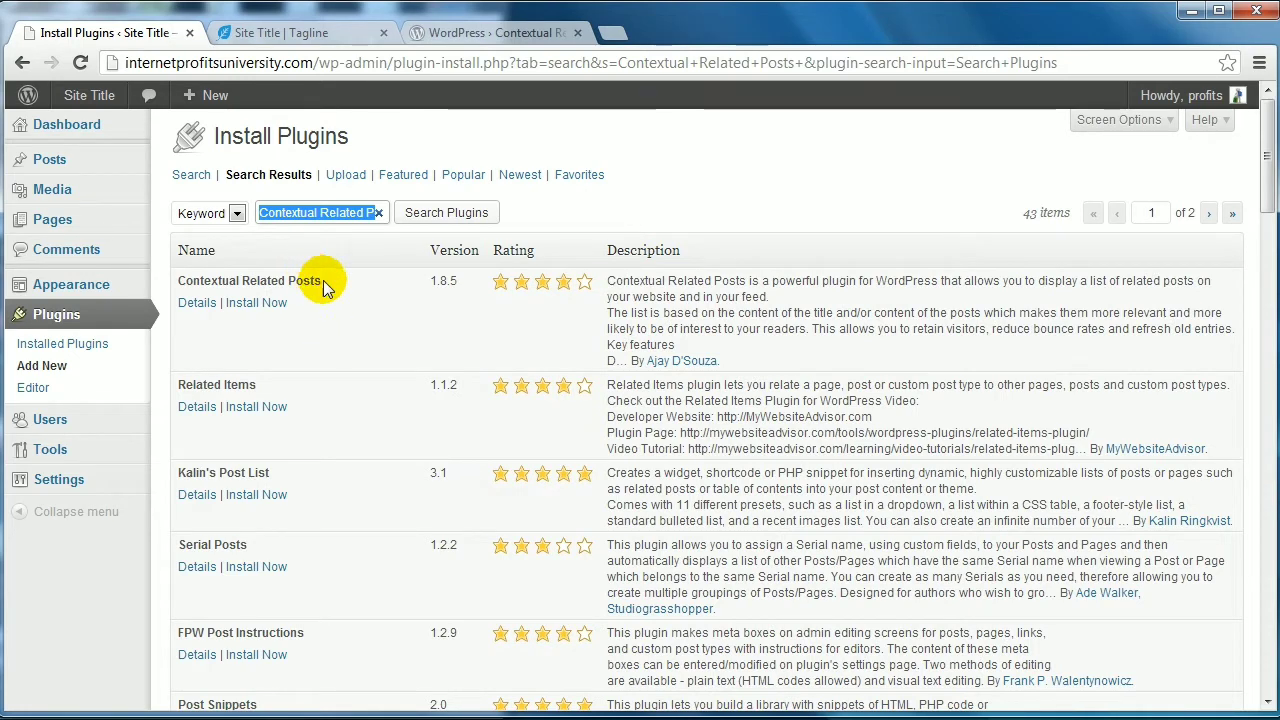
# Step: Install the Contextual Related Posts plugin using the prefilled FTP connection details and activate it
pyautogui.moveTo(322, 281); pyautogui.dragTo(162, 281)
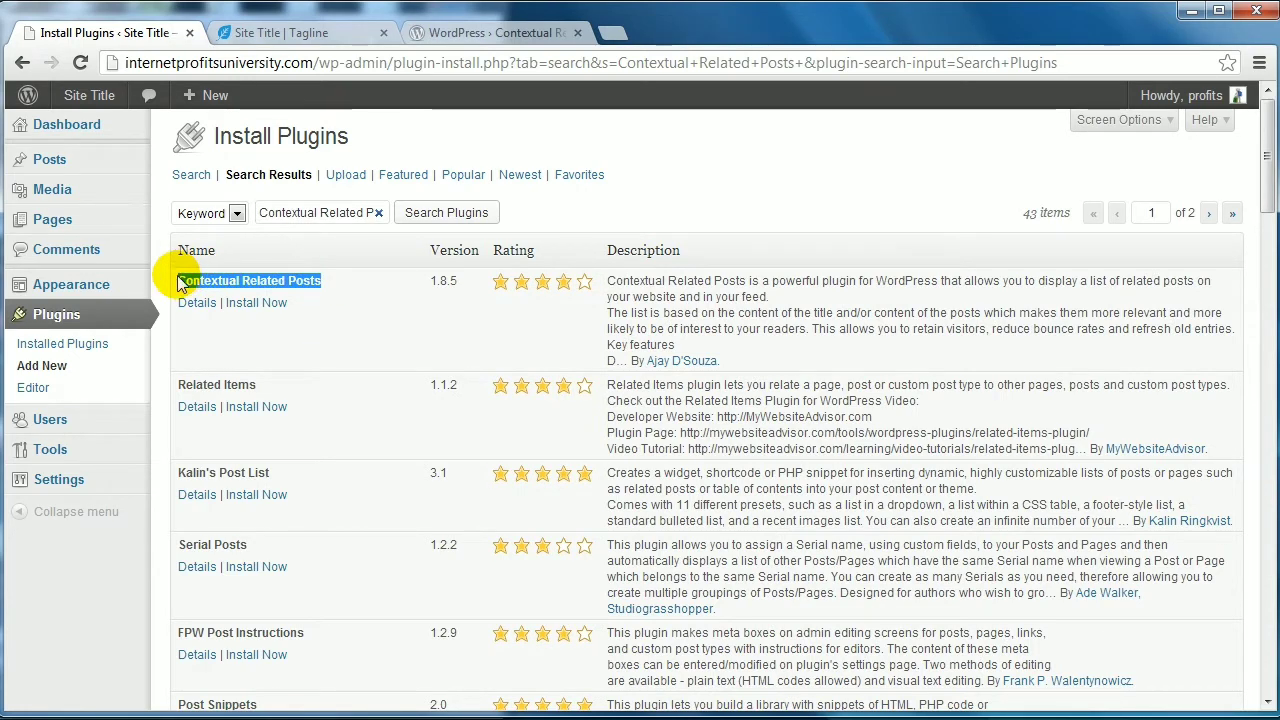
pyautogui.click(268, 305)
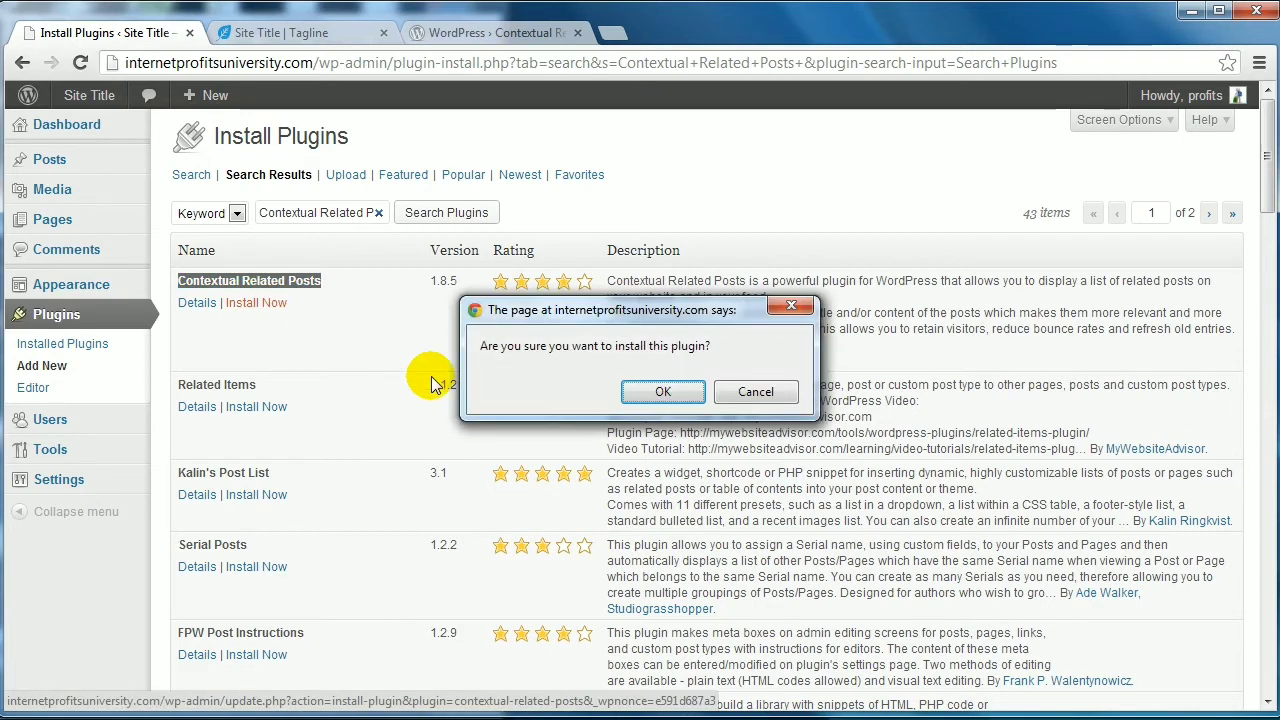
pyautogui.click(632, 391)
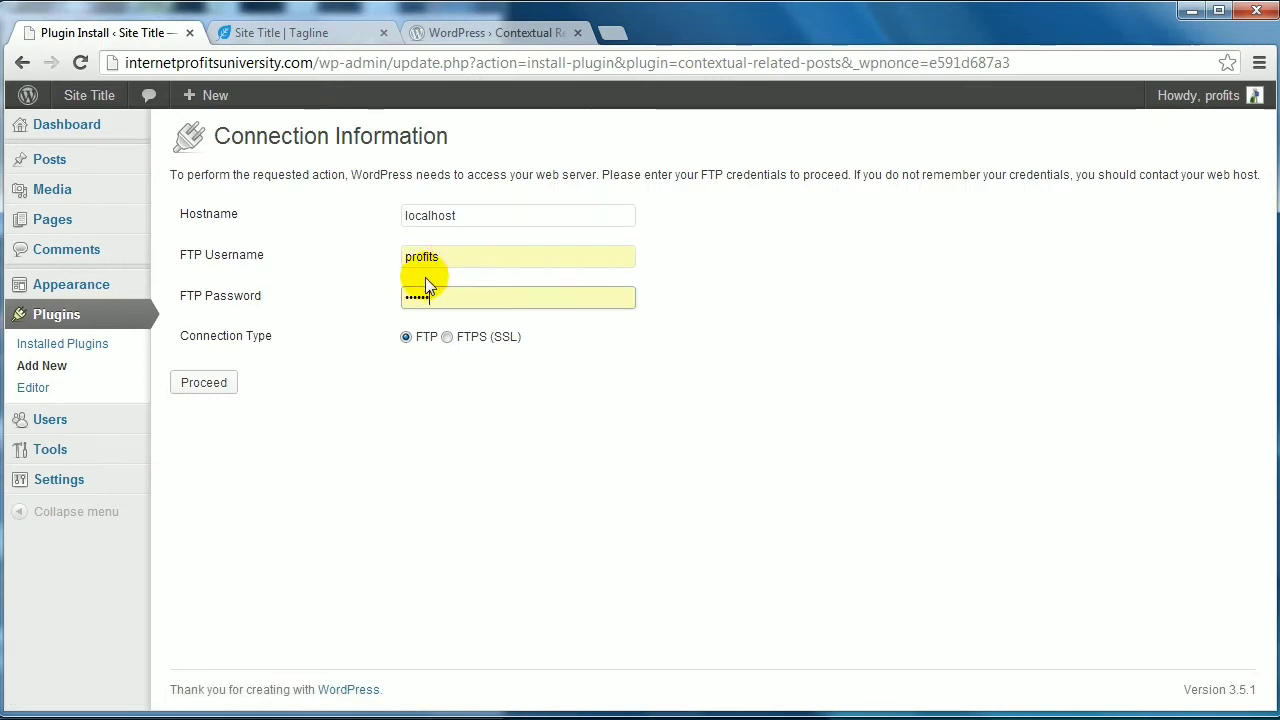
pyautogui.click(210, 390)
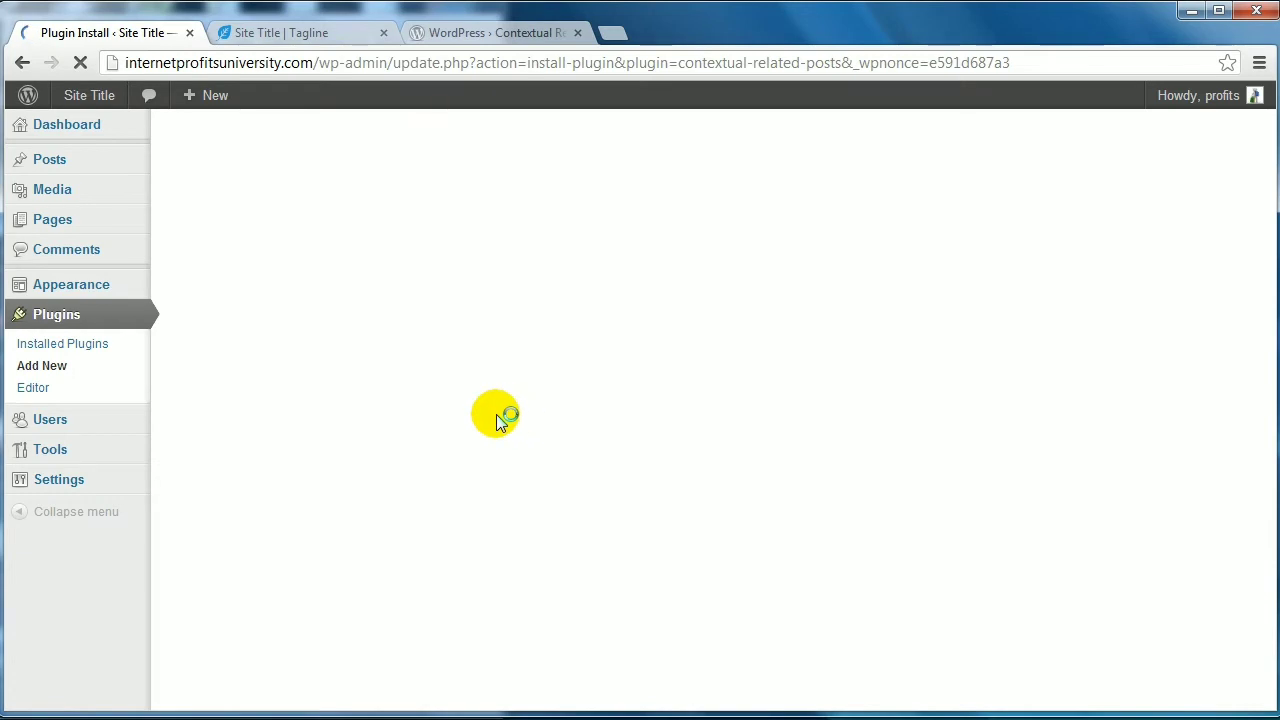
pyautogui.click(205, 287)
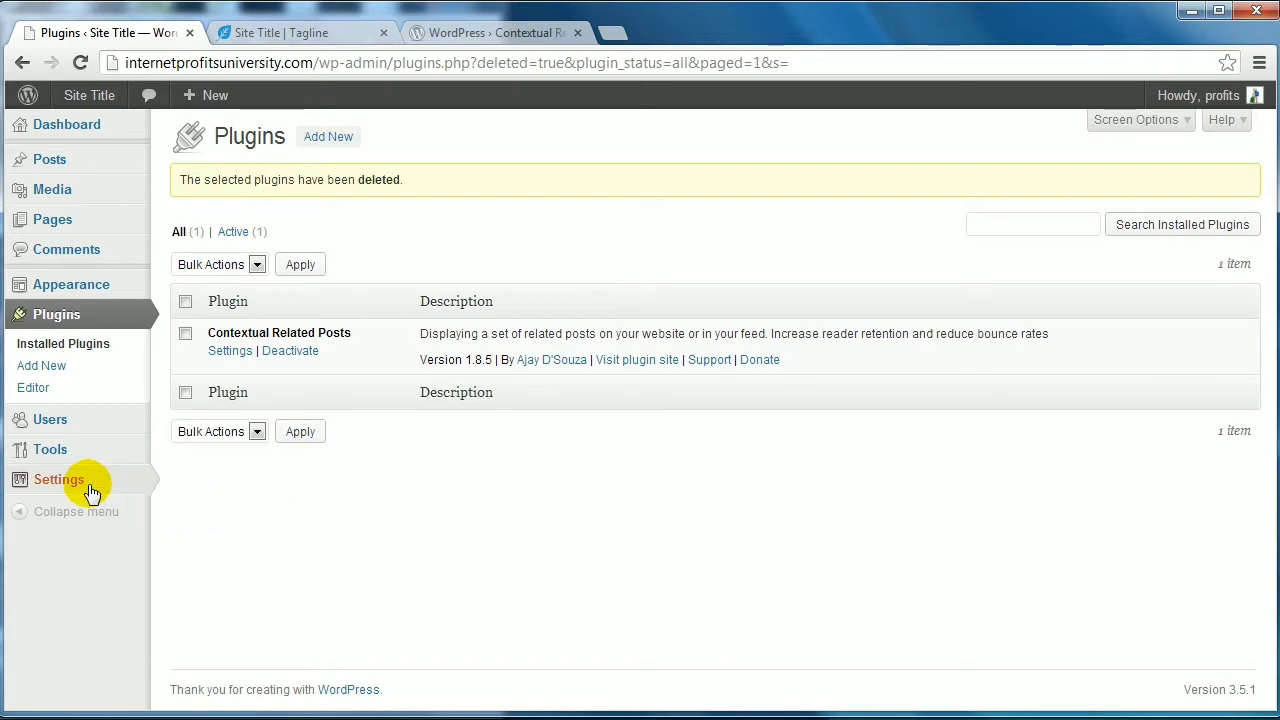
# Step: Open the Related Posts plugin settings at the General options
pyautogui.moveTo(82, 489)
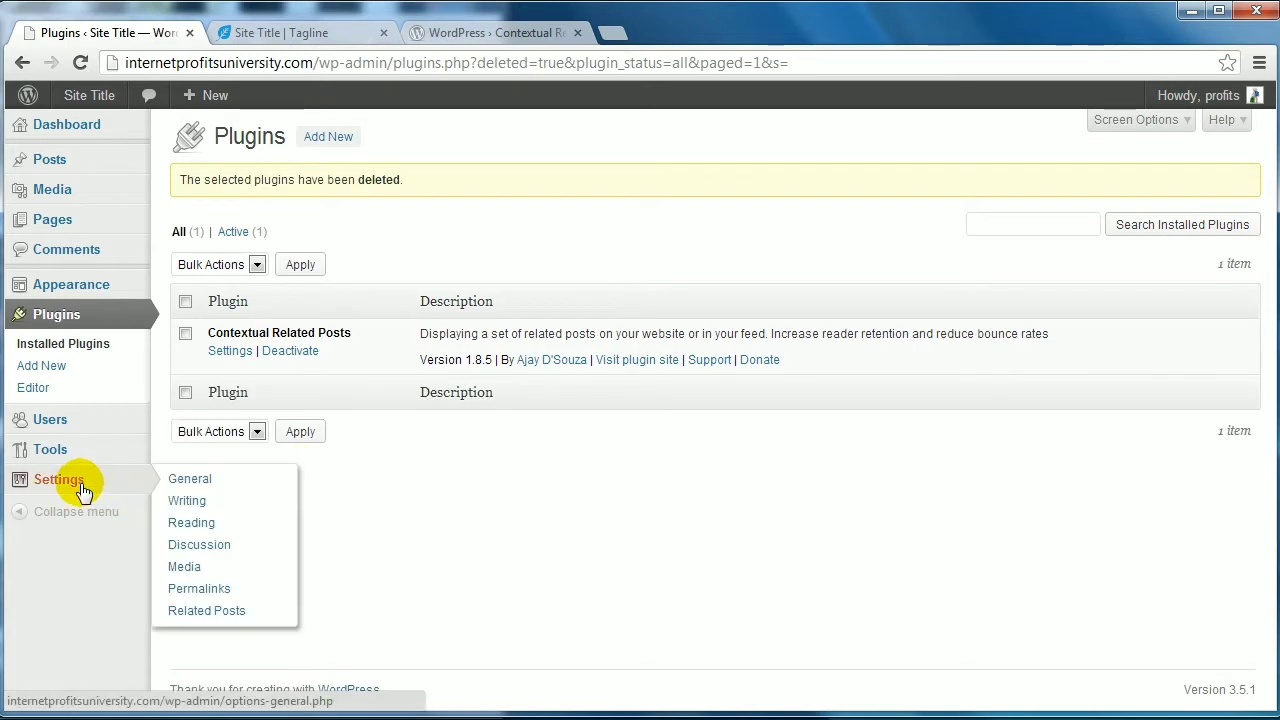
pyautogui.click(222, 606)
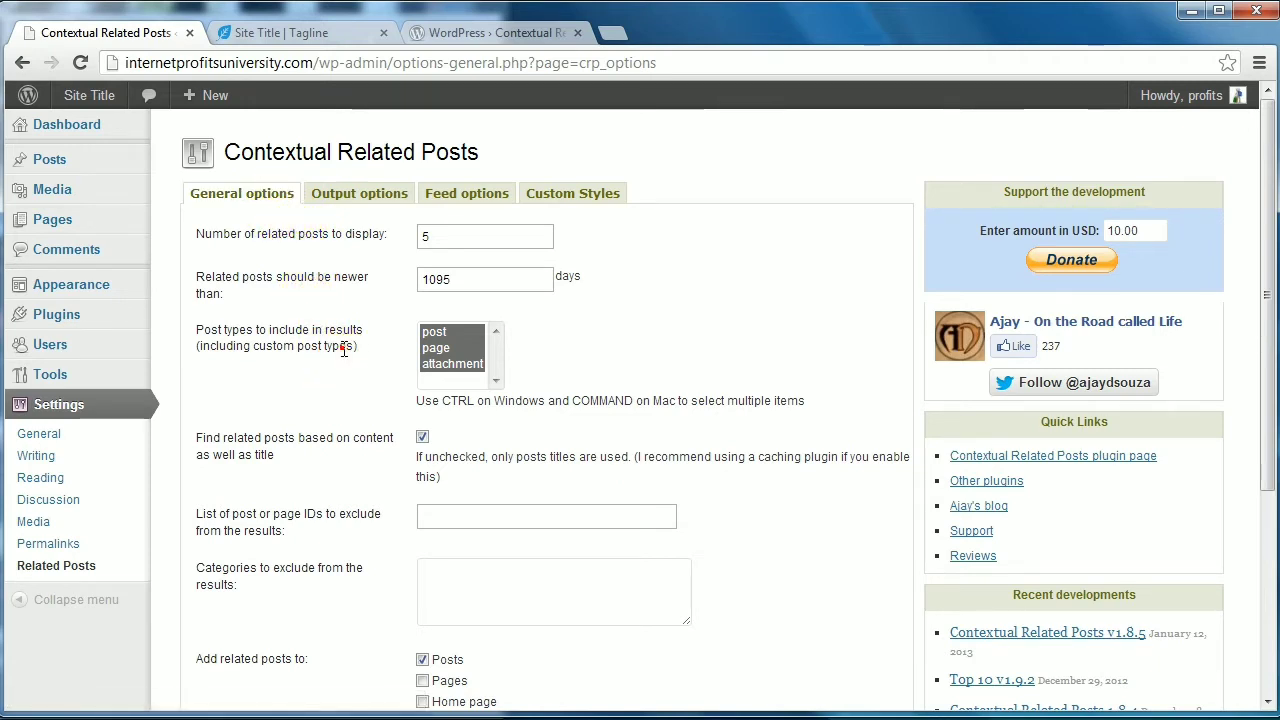
pyautogui.click(390, 205)
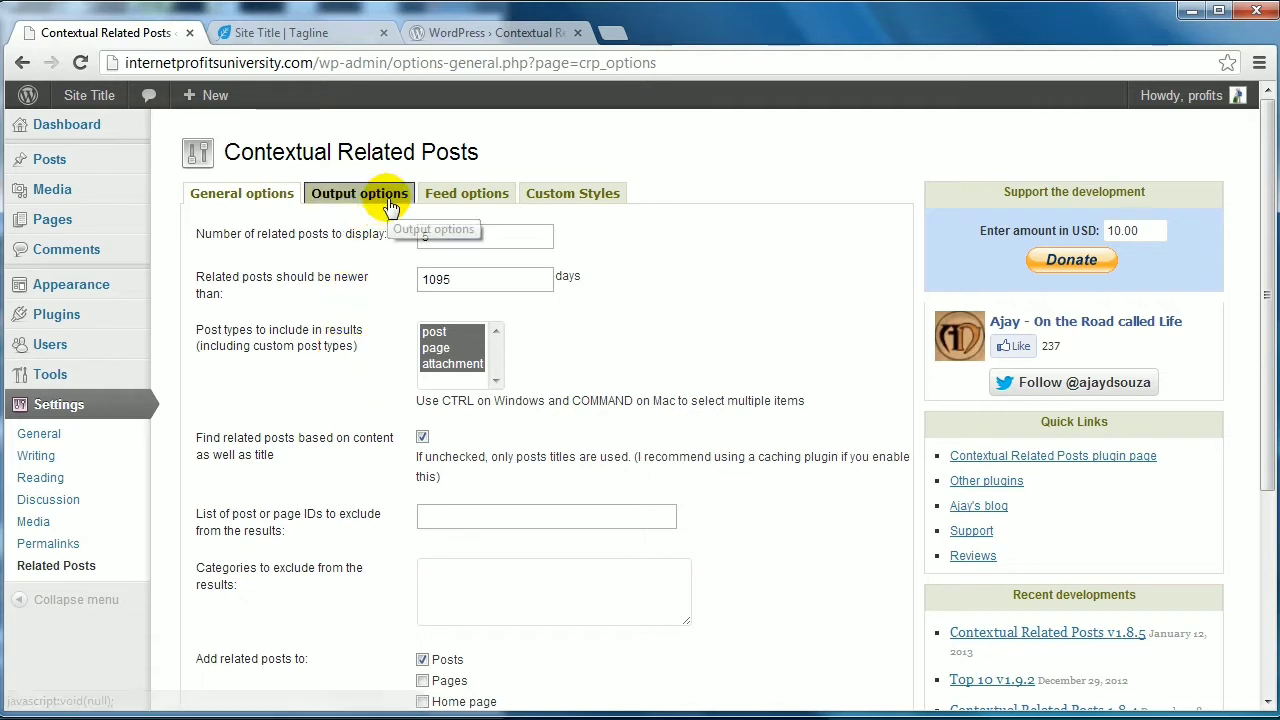
pyautogui.click(237, 207)
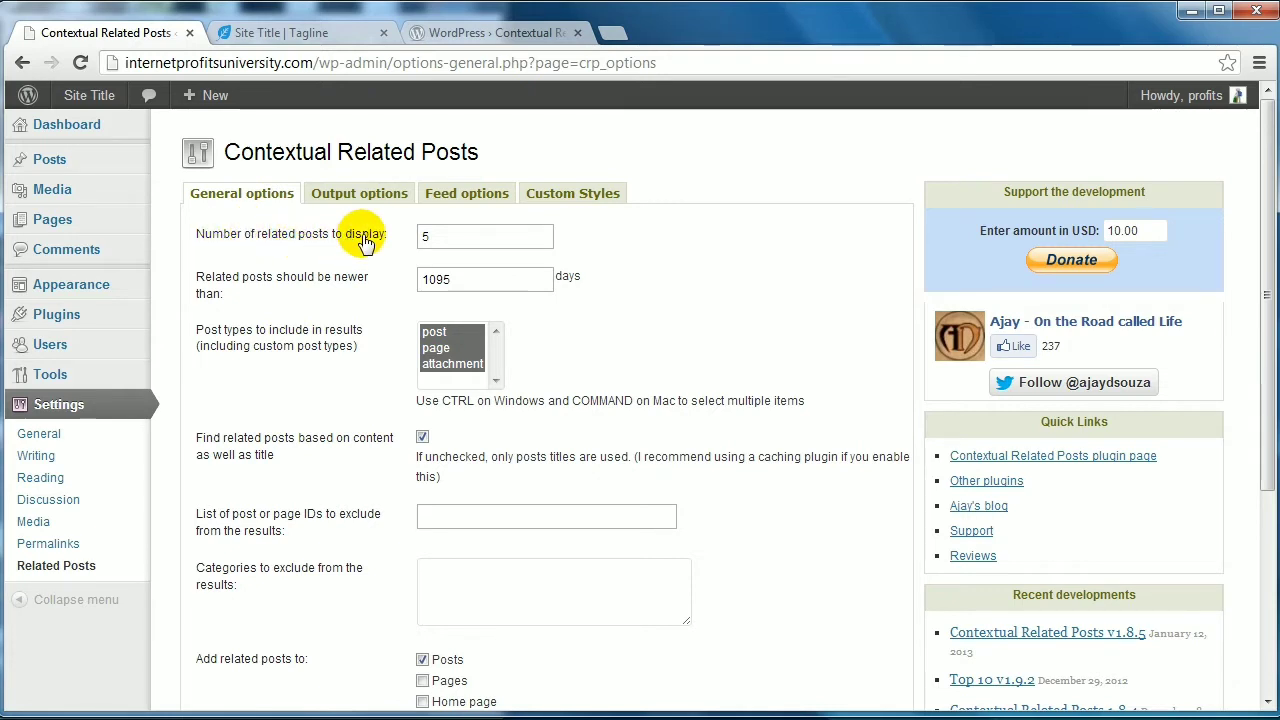
# Step: Set the number of related posts to display to 6
pyautogui.doubleClick(435, 237)
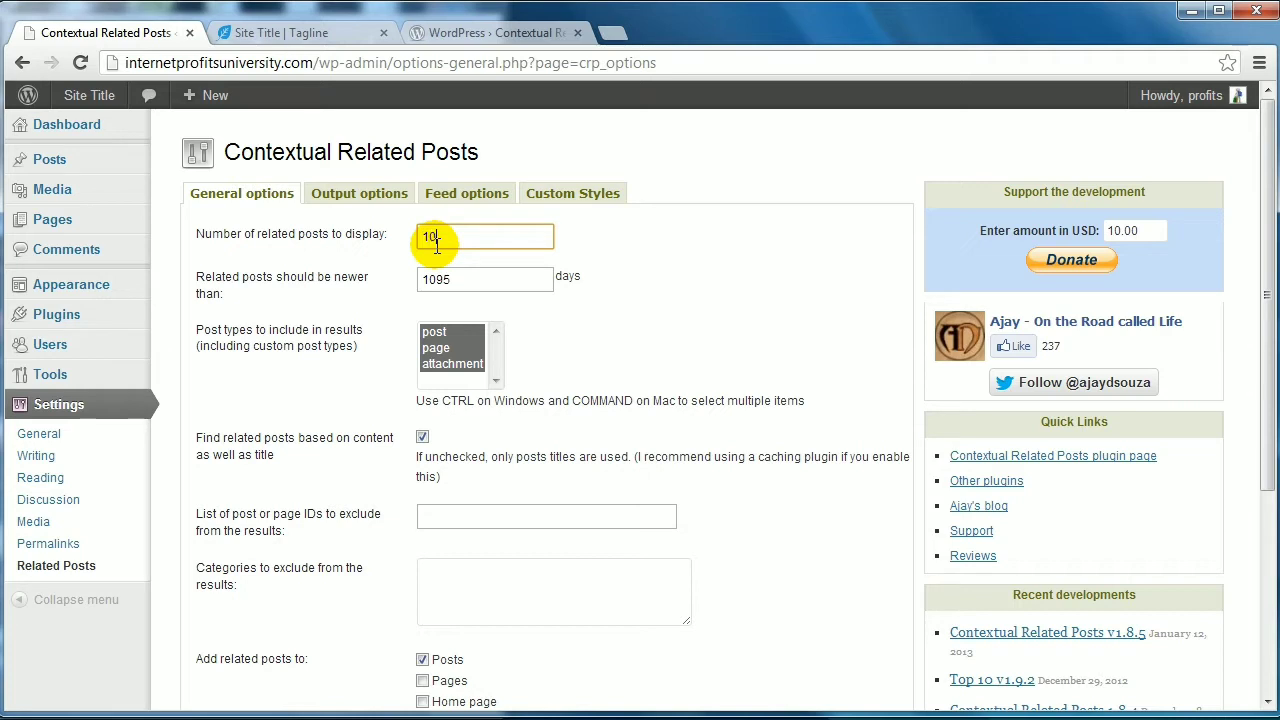
pyautogui.write('10')
pyautogui.doubleClick(490, 236)
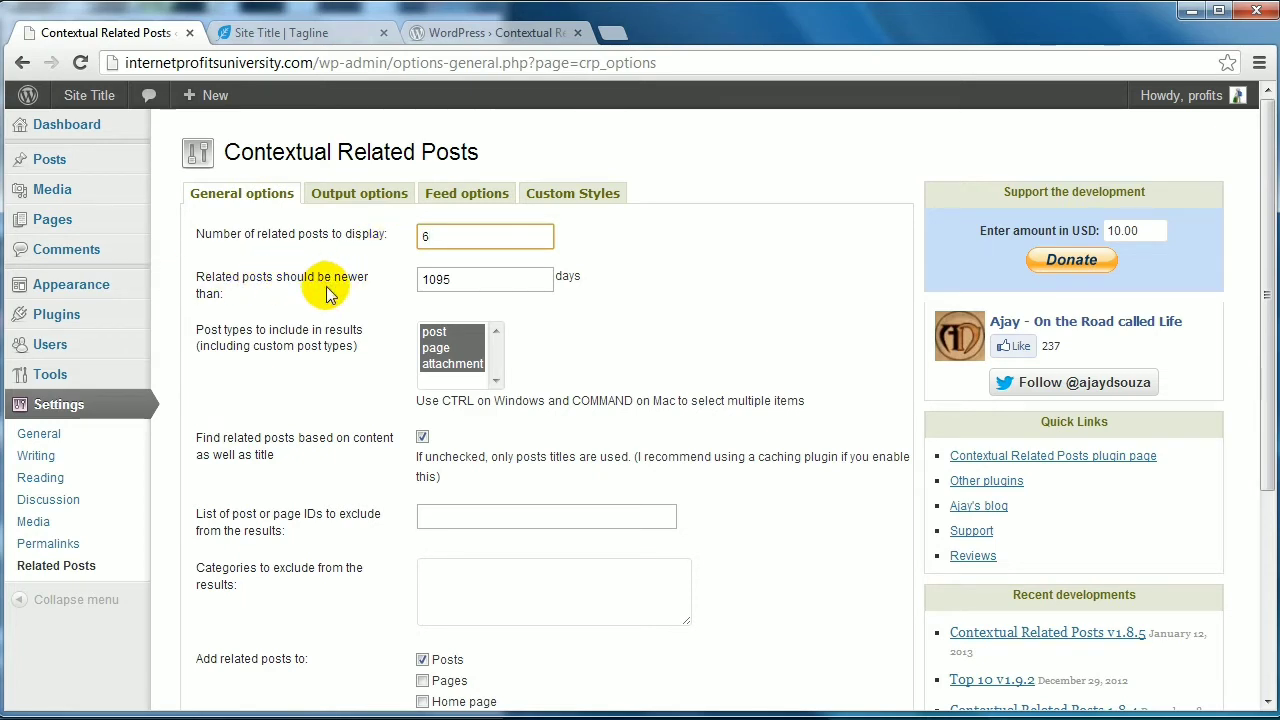
# Step: Try limiting related posts to those newer than 365 days, and undo the change
pyautogui.click(482, 275)
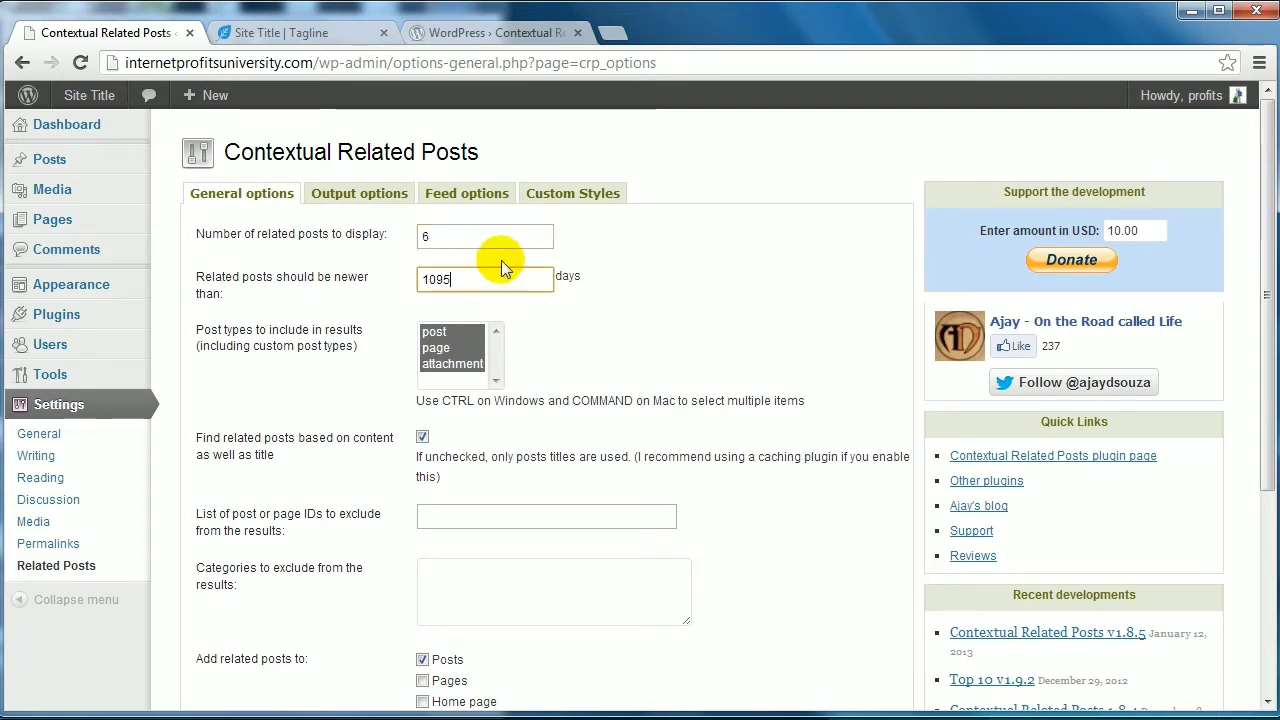
pyautogui.doubleClick(443, 277)
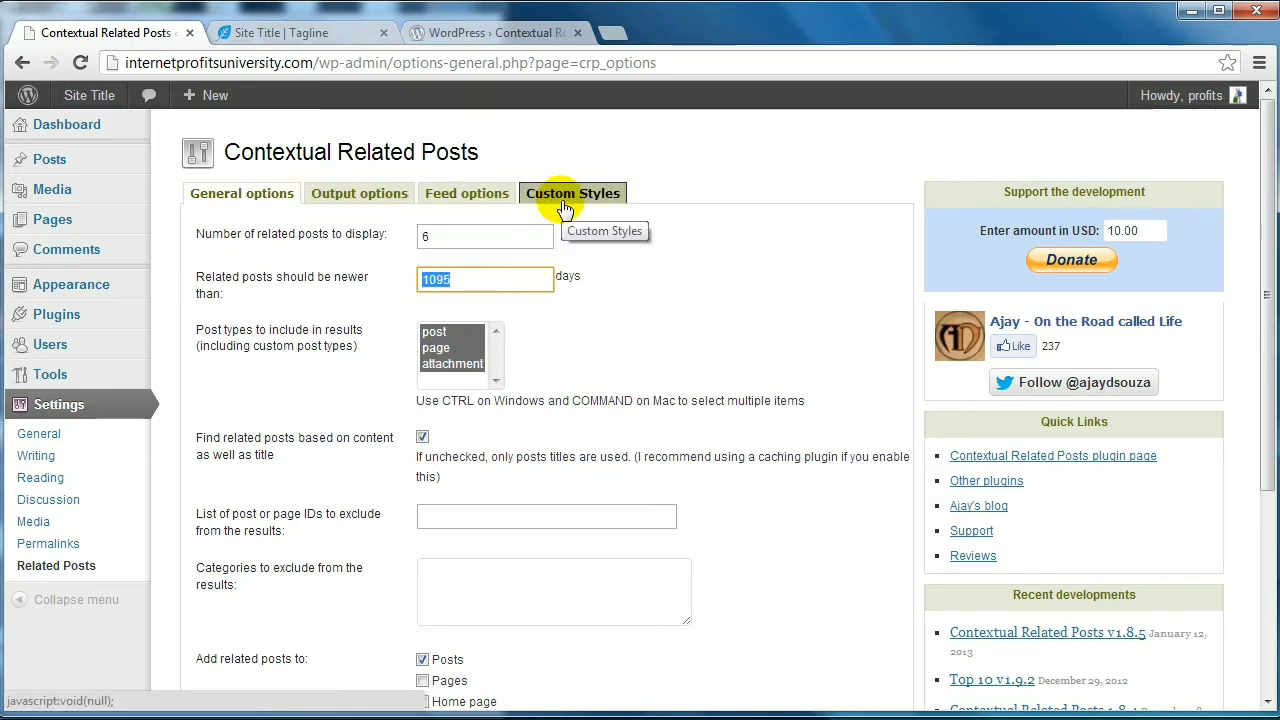
pyautogui.click(496, 282)
pyautogui.doubleClick(494, 281)
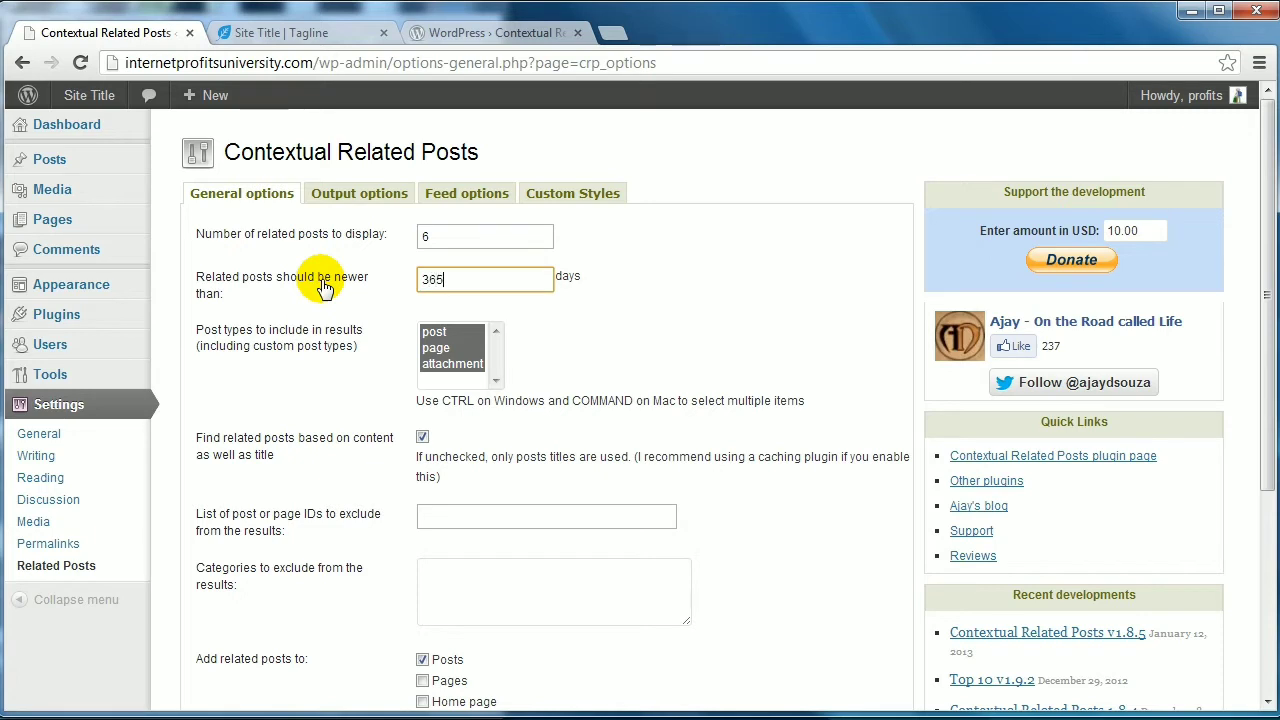
pyautogui.doubleClick(500, 283)
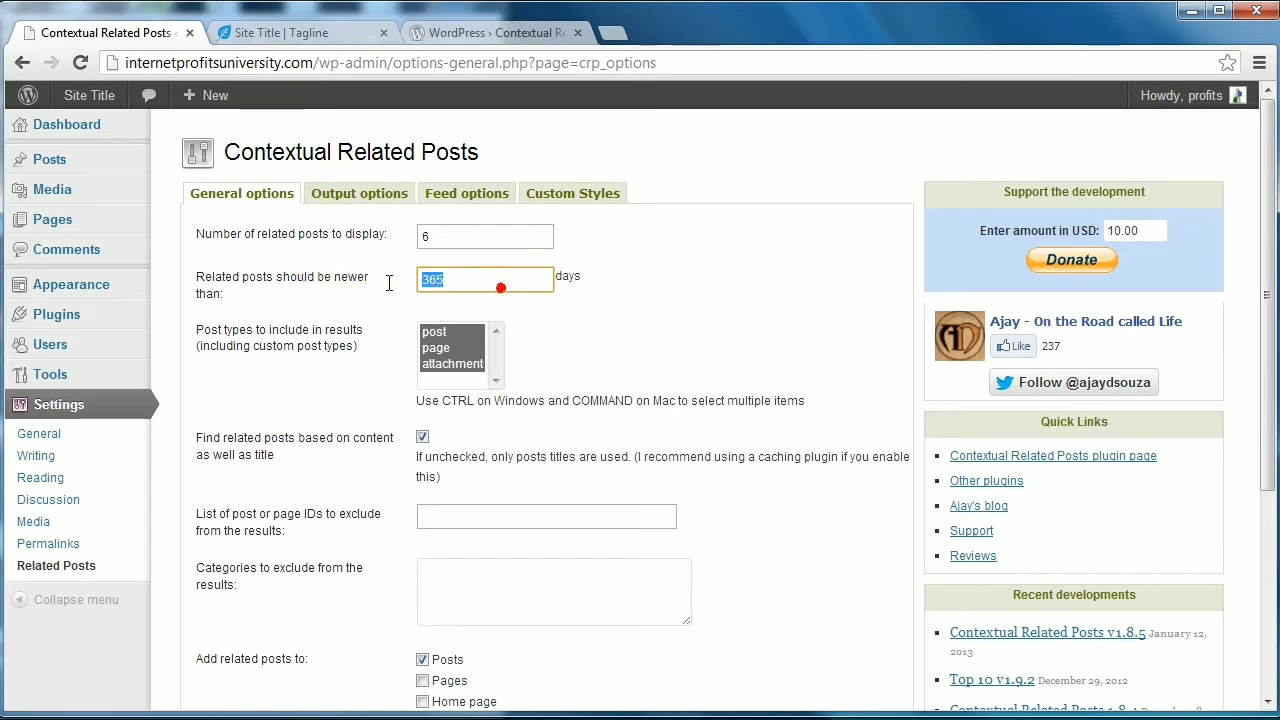
pyautogui.hotkey('ctrl', 'z')
pyautogui.click(570, 279)
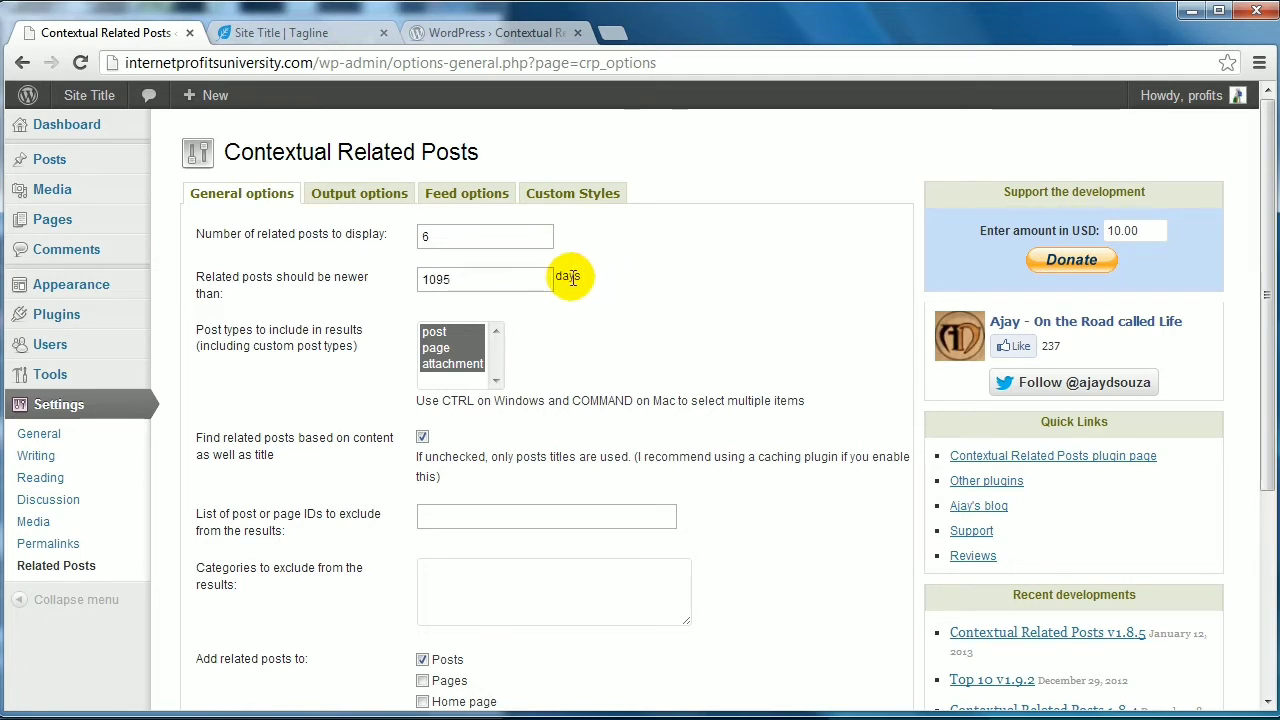
pyautogui.moveTo(463, 279); pyautogui.dragTo(410, 278)
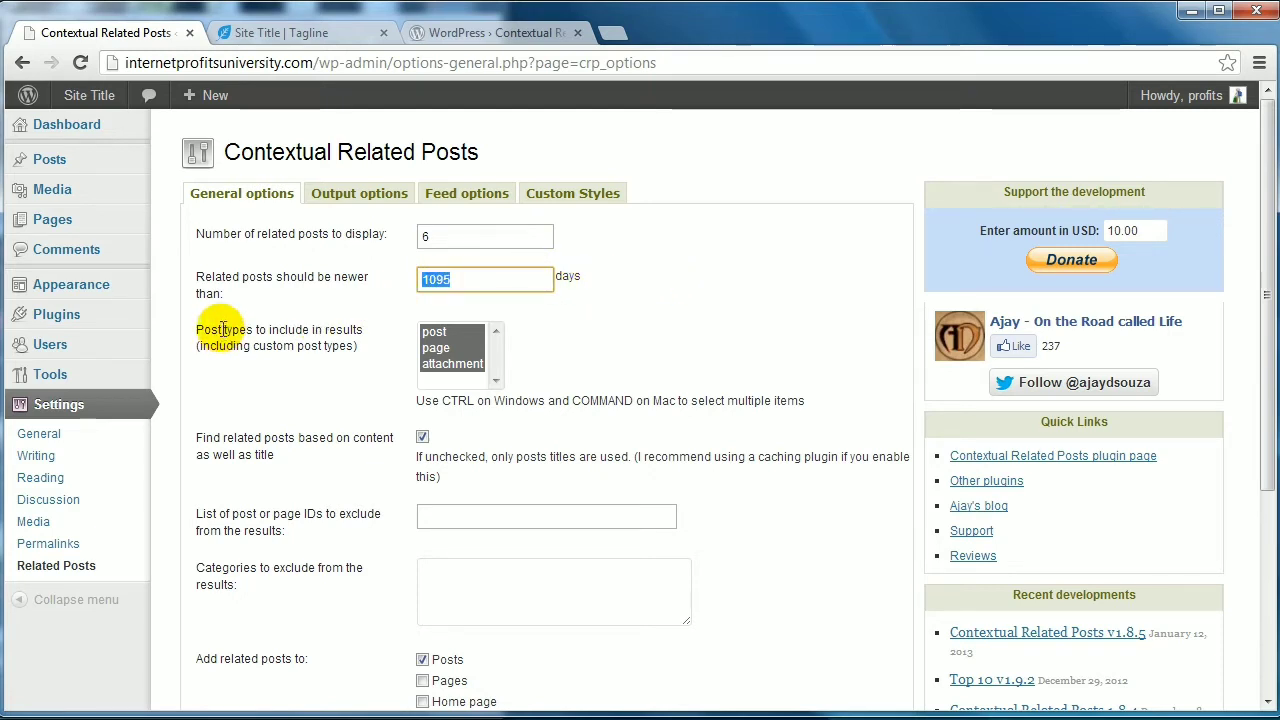
# Step: Restrict the post types included in the results to post and page
pyautogui.click(454, 337)
pyautogui.keyDown('ctrl'); pyautogui.click(440, 347); pyautogui.keyUp('ctrl')
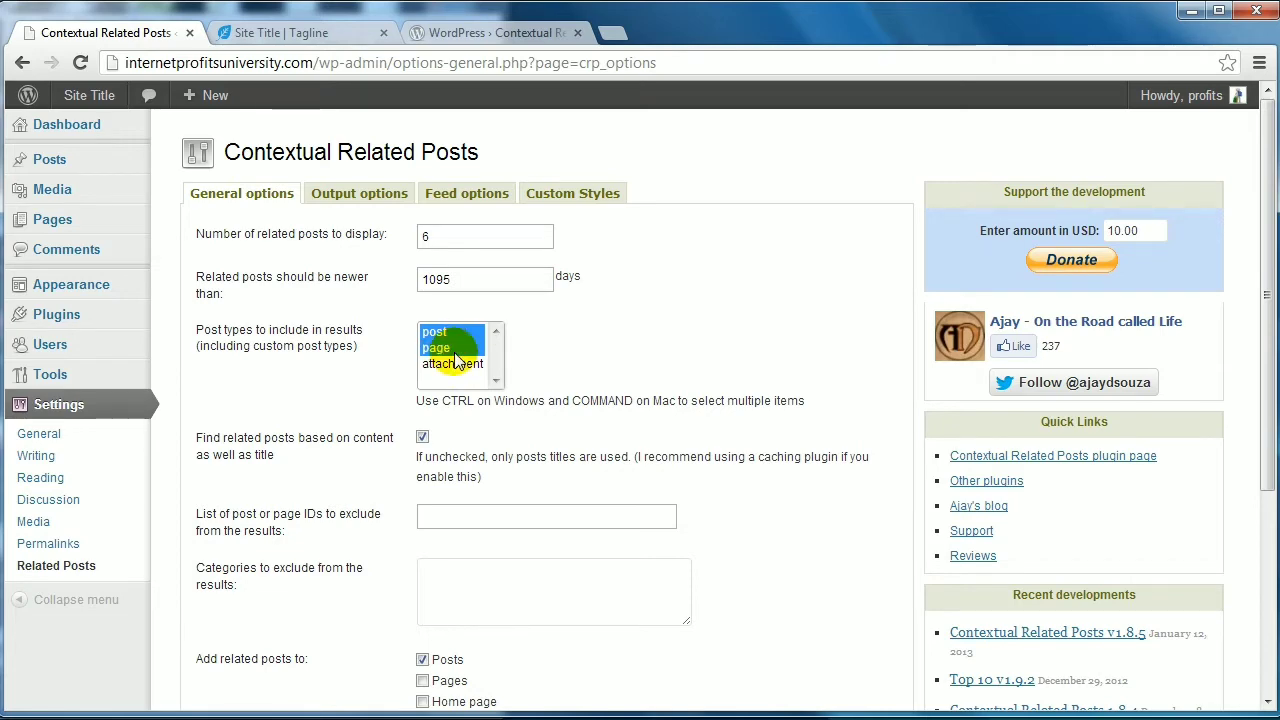
pyautogui.click(583, 374)
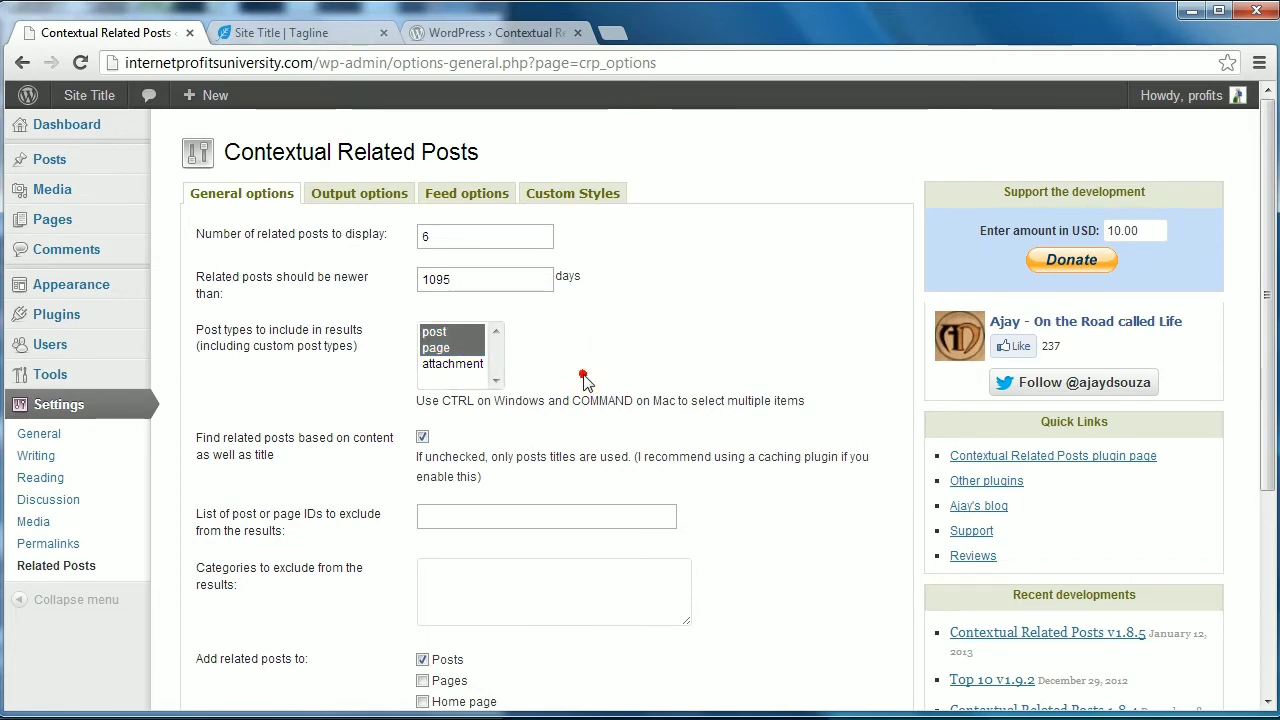
# Step: Turn off finding related posts based on content so that only post titles are used
pyautogui.scroll(-1, 579, 374)
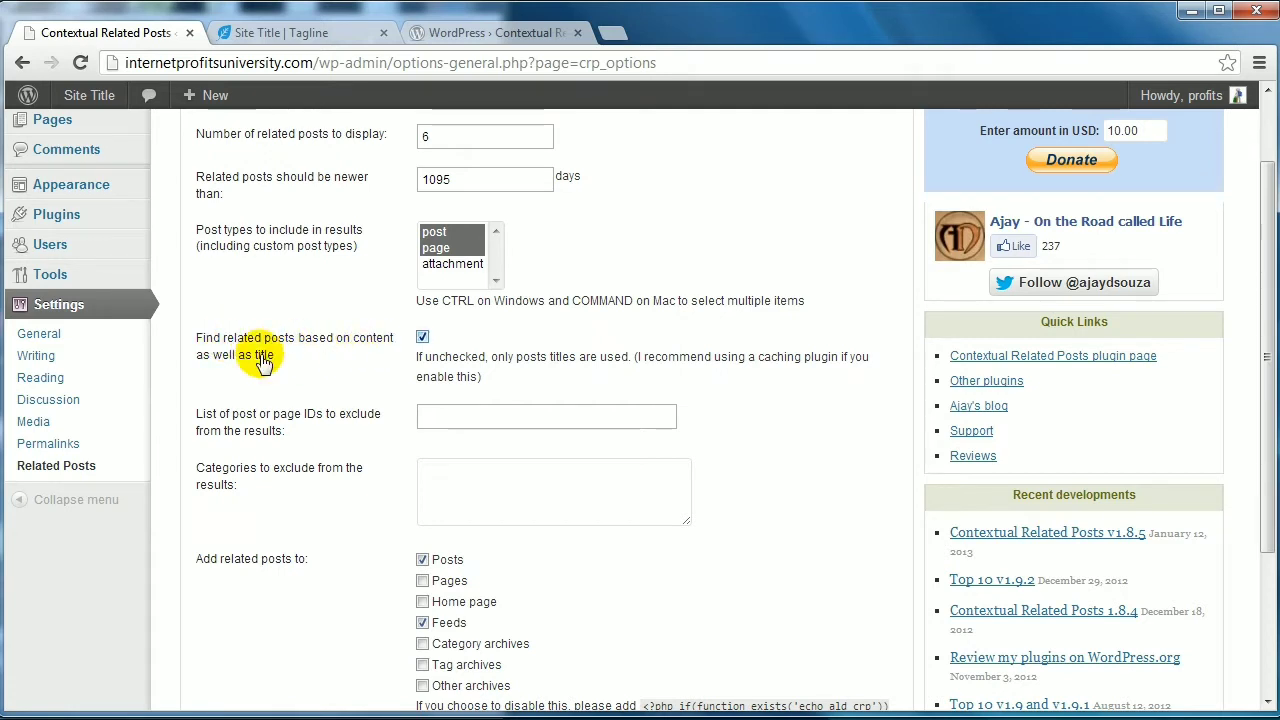
pyautogui.click(423, 331)
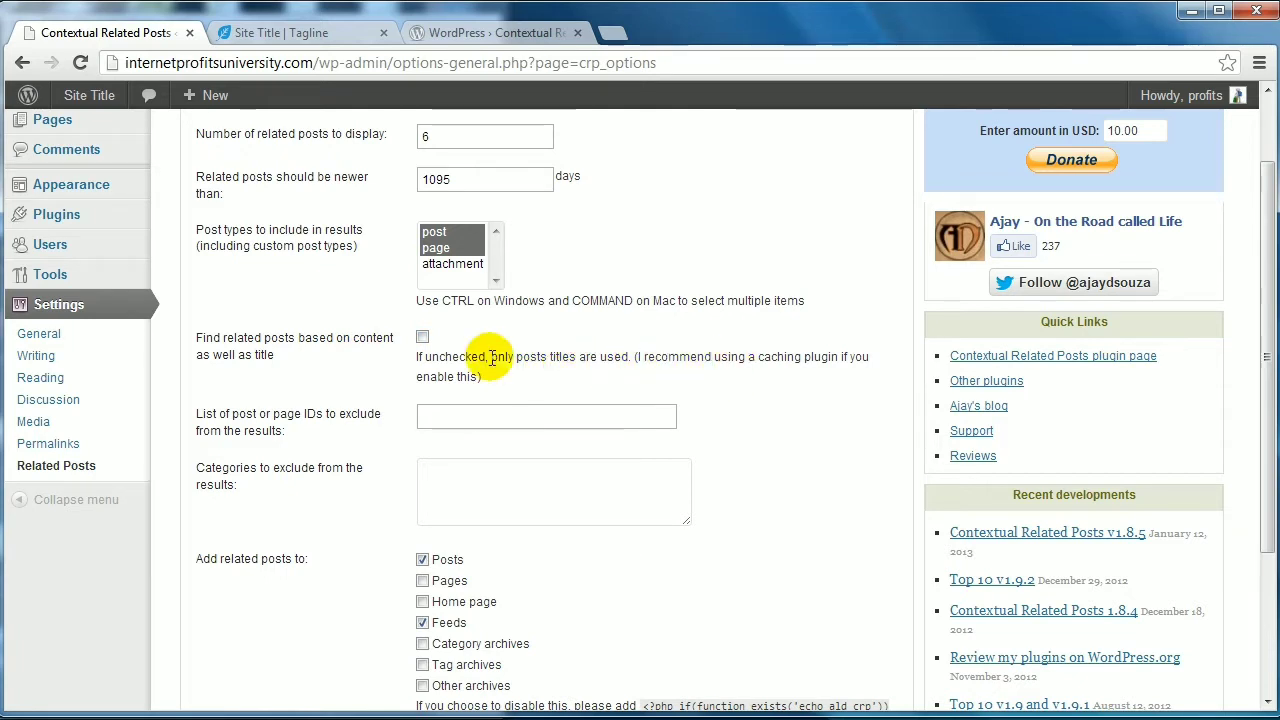
pyautogui.click(423, 339)
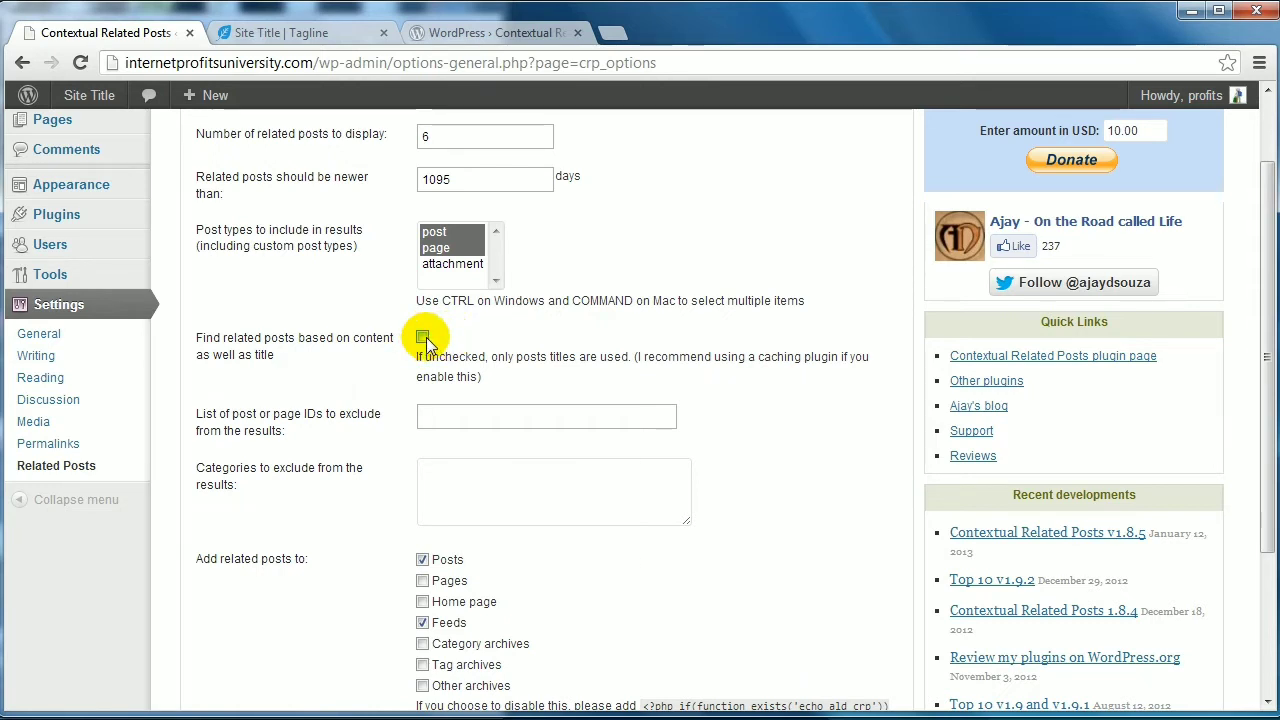
# Step: Open Post 3 for editing from the posts list in a separate tab and check its post ID in the address
pyautogui.click(440, 414)
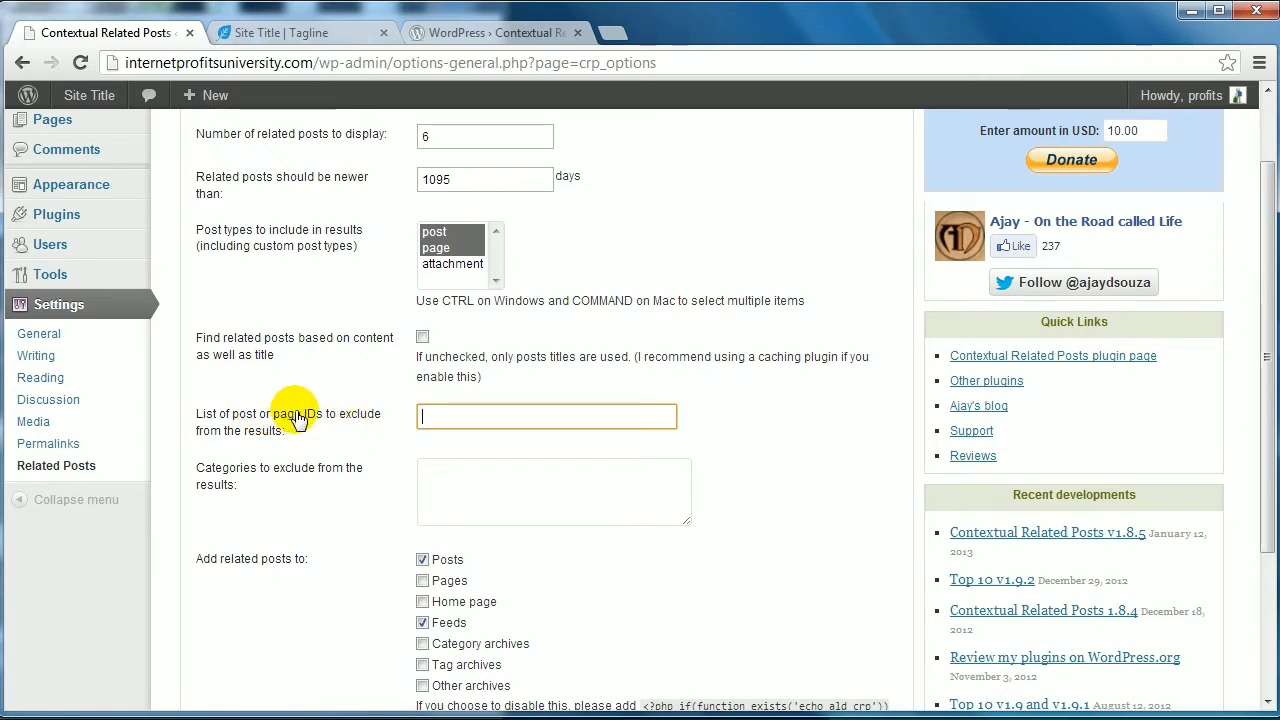
pyautogui.scroll(2, 280, 405)
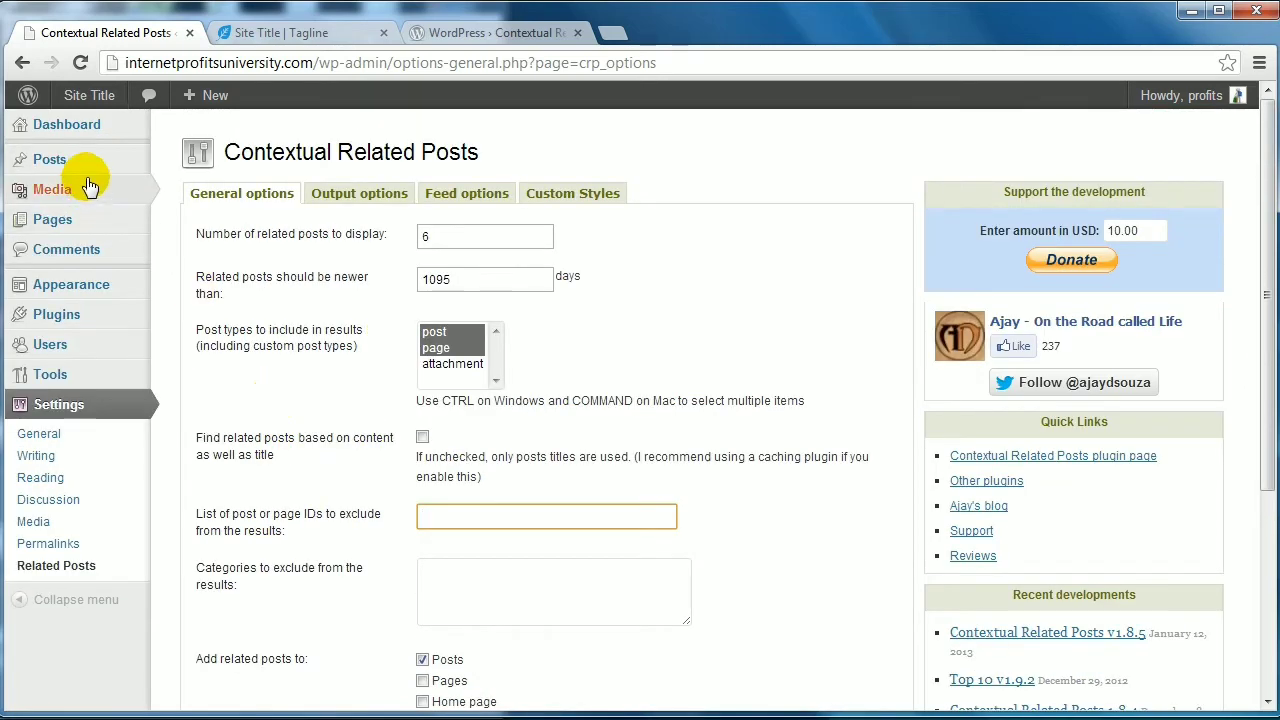
pyautogui.moveTo(50, 163)
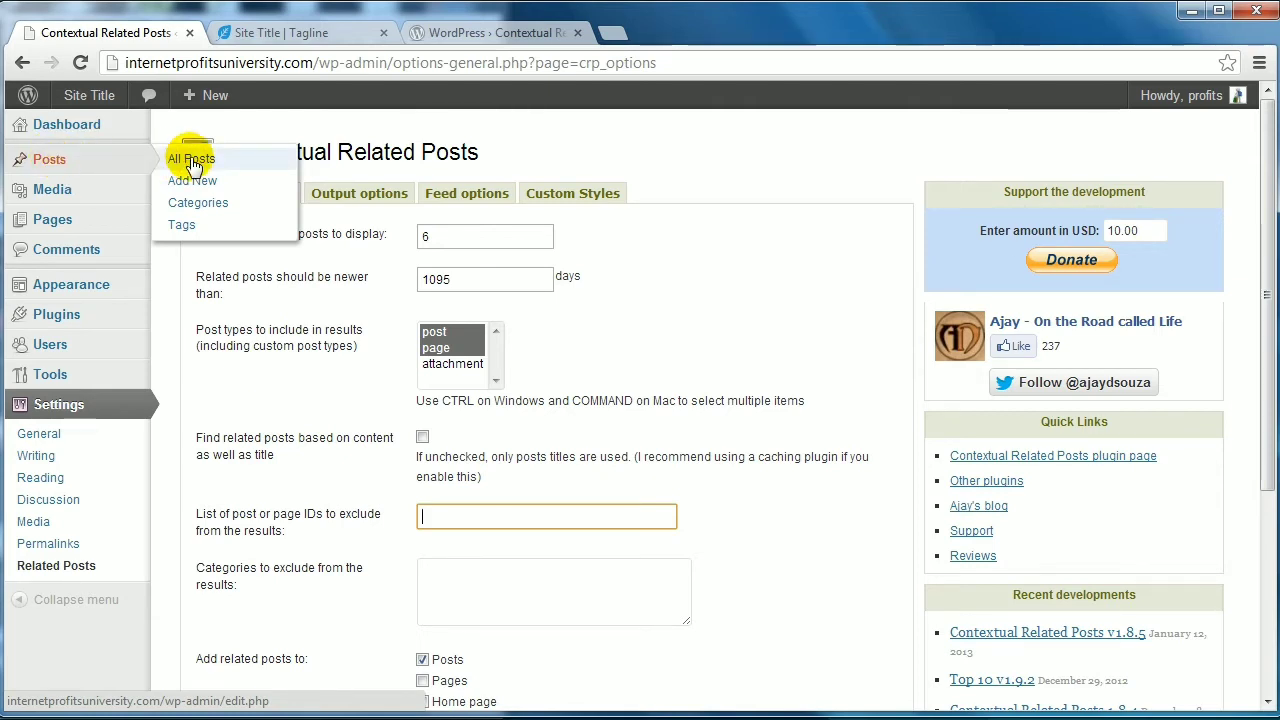
pyautogui.middleClick(193, 162)
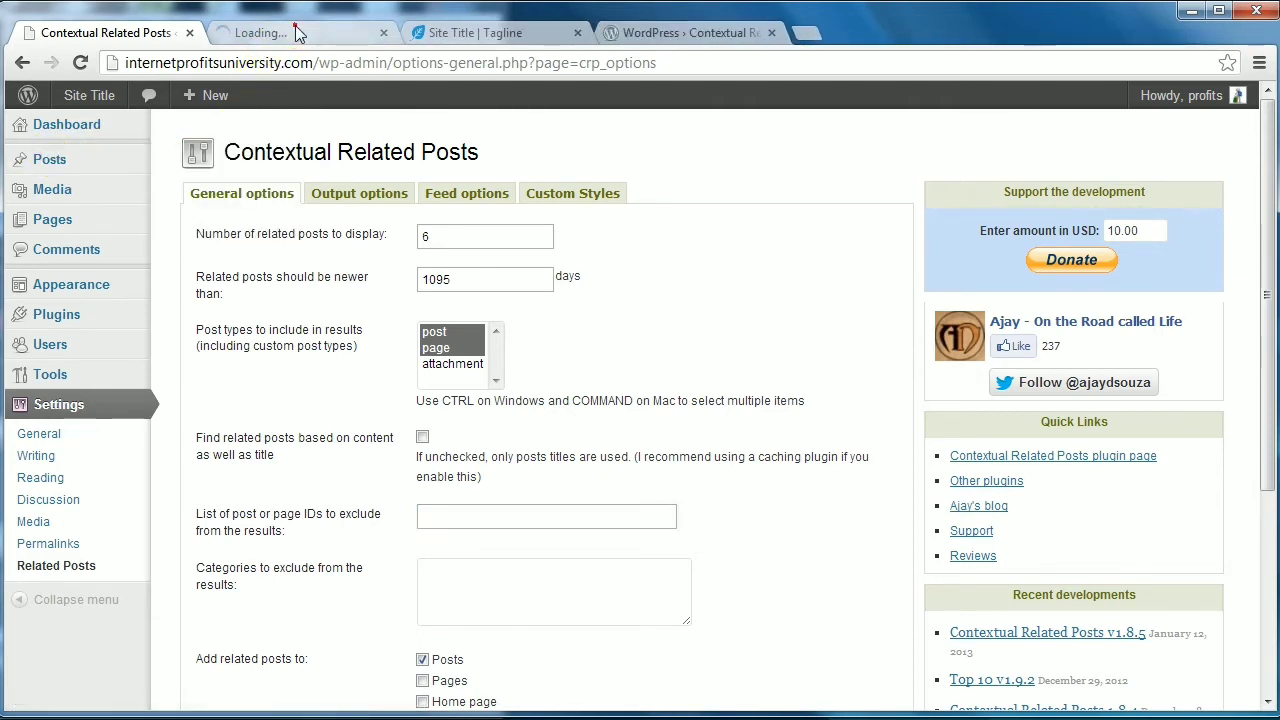
pyautogui.click(290, 32)
pyautogui.click(228, 278)
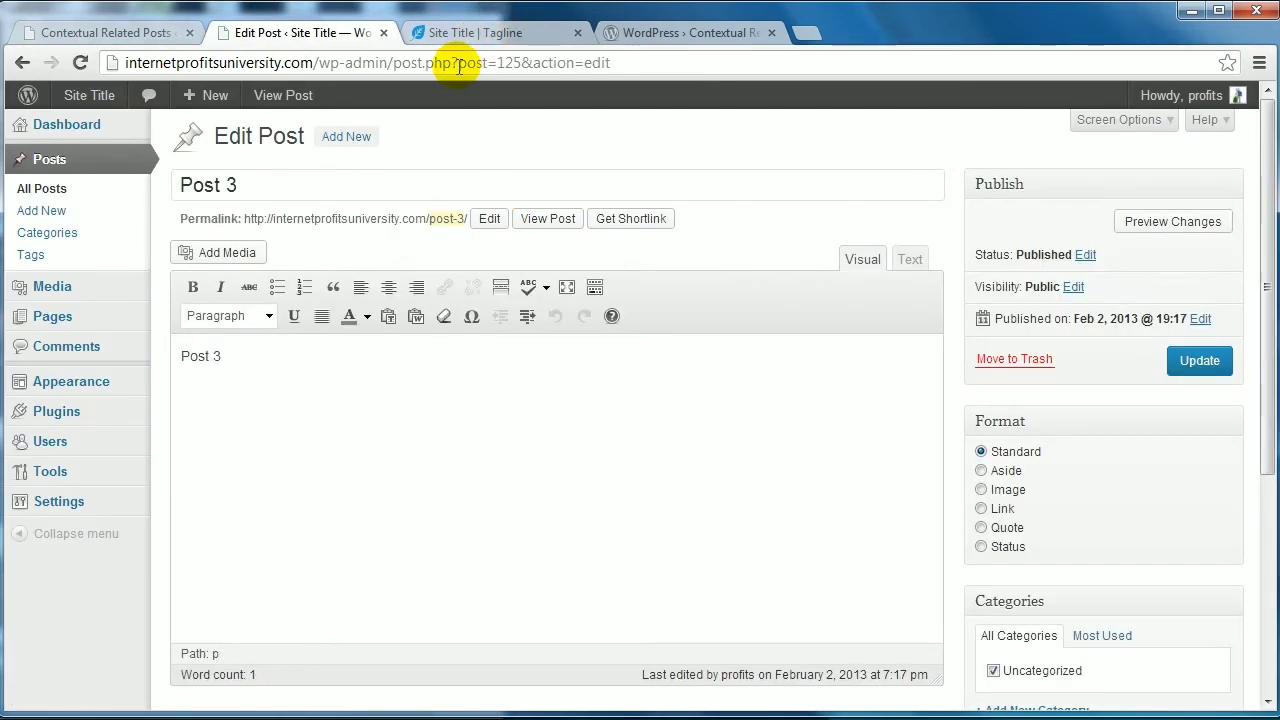
pyautogui.moveTo(458, 65); pyautogui.dragTo(517, 66)
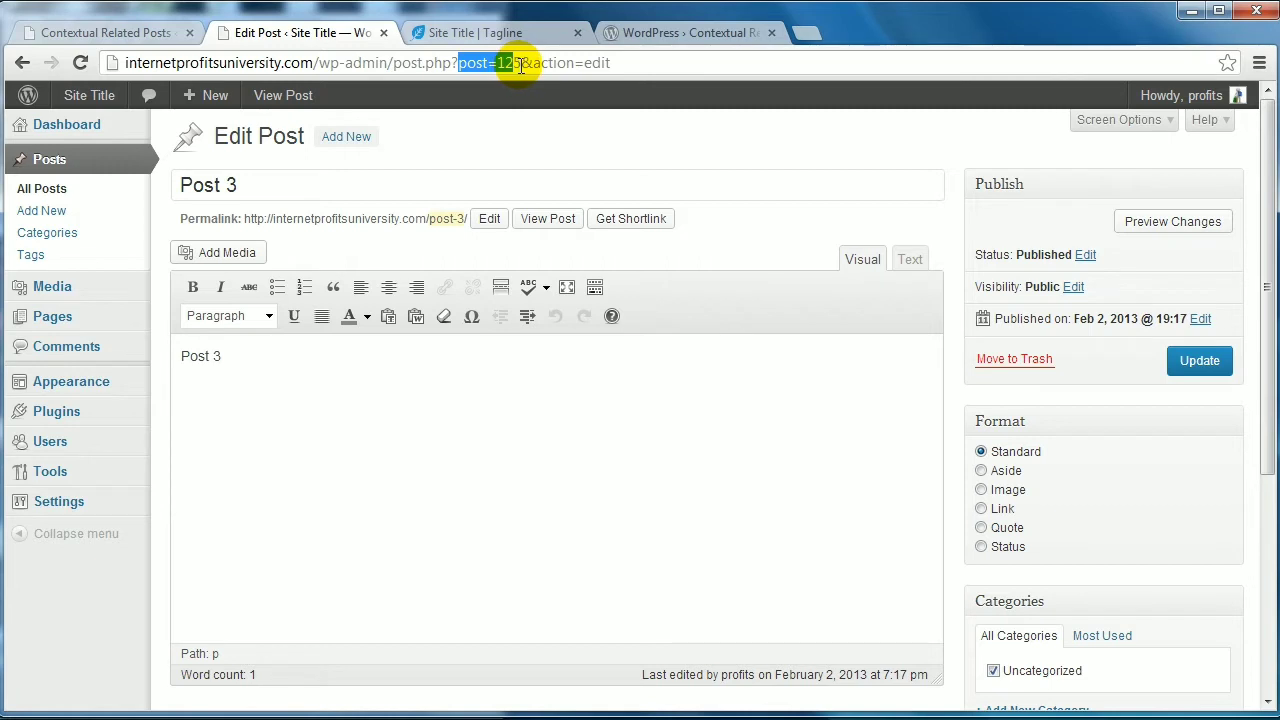
pyautogui.click(520, 63)
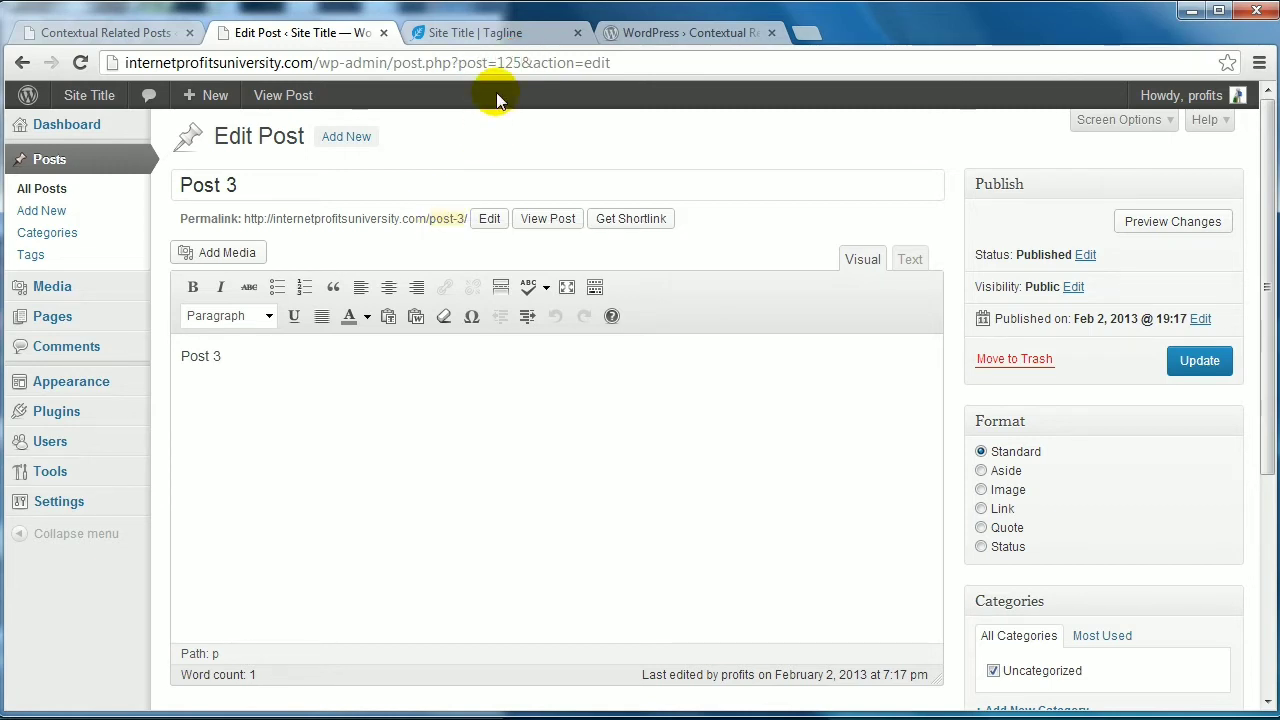
# Step: Back in the plugin settings, enable adding related posts to Pages and save the options
pyautogui.click(79, 36)
pyautogui.scroll(-2, 250, 370)
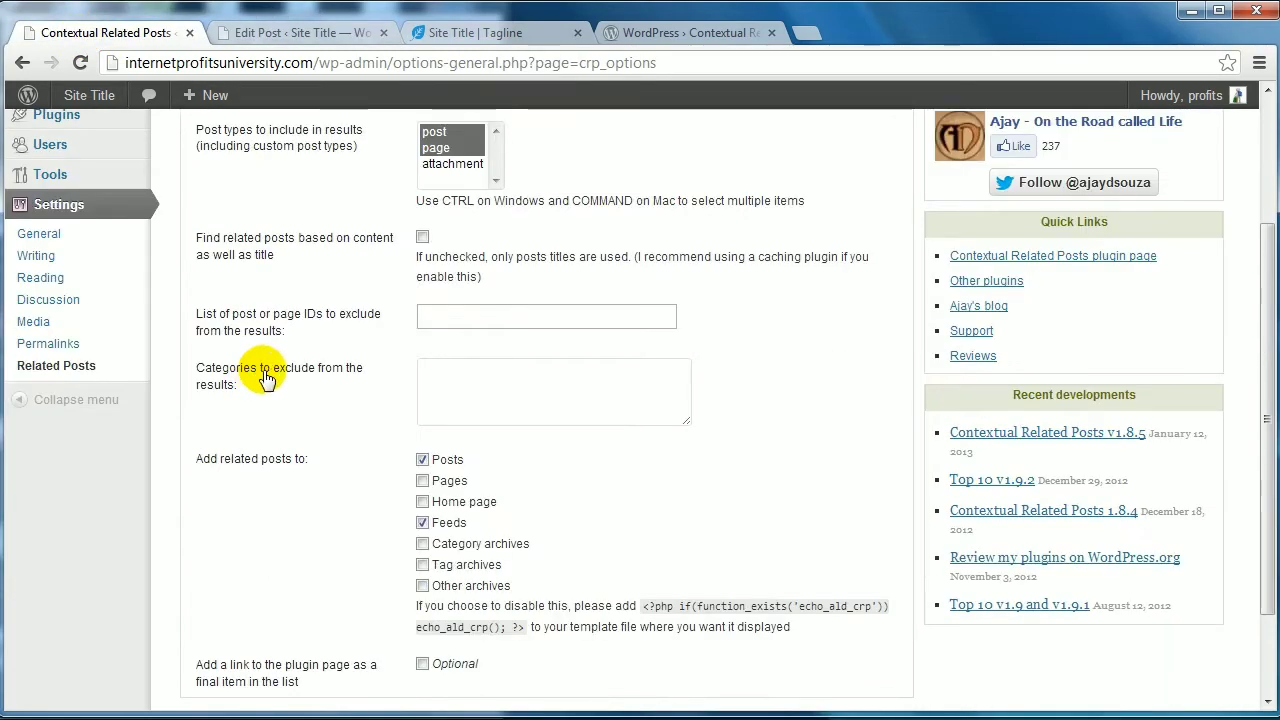
pyautogui.click(448, 380)
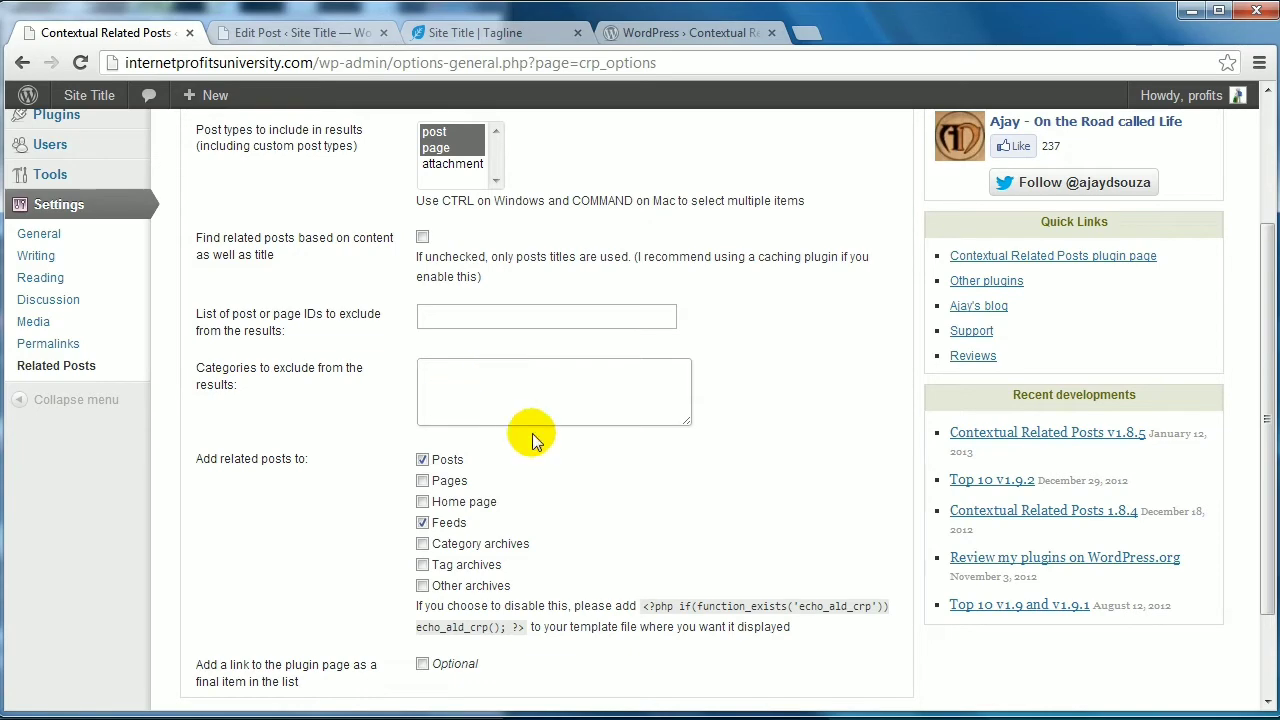
pyautogui.scroll(-1, 620, 378)
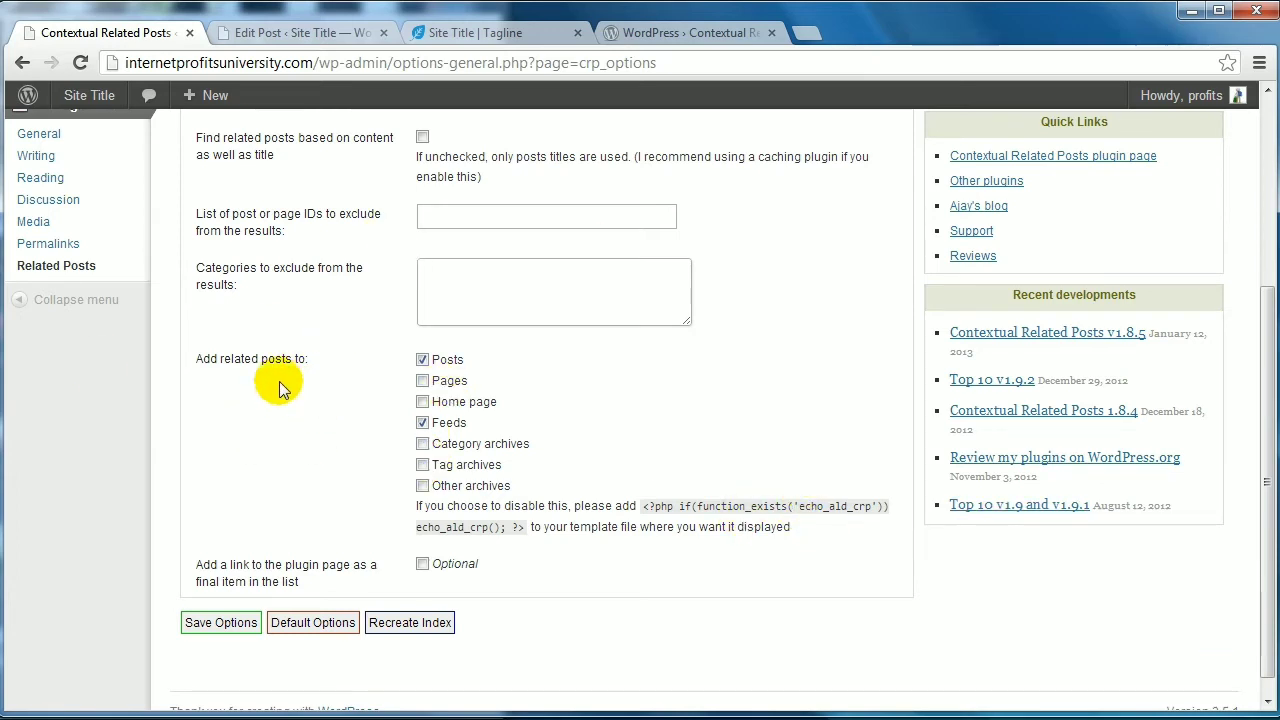
pyautogui.click(422, 380)
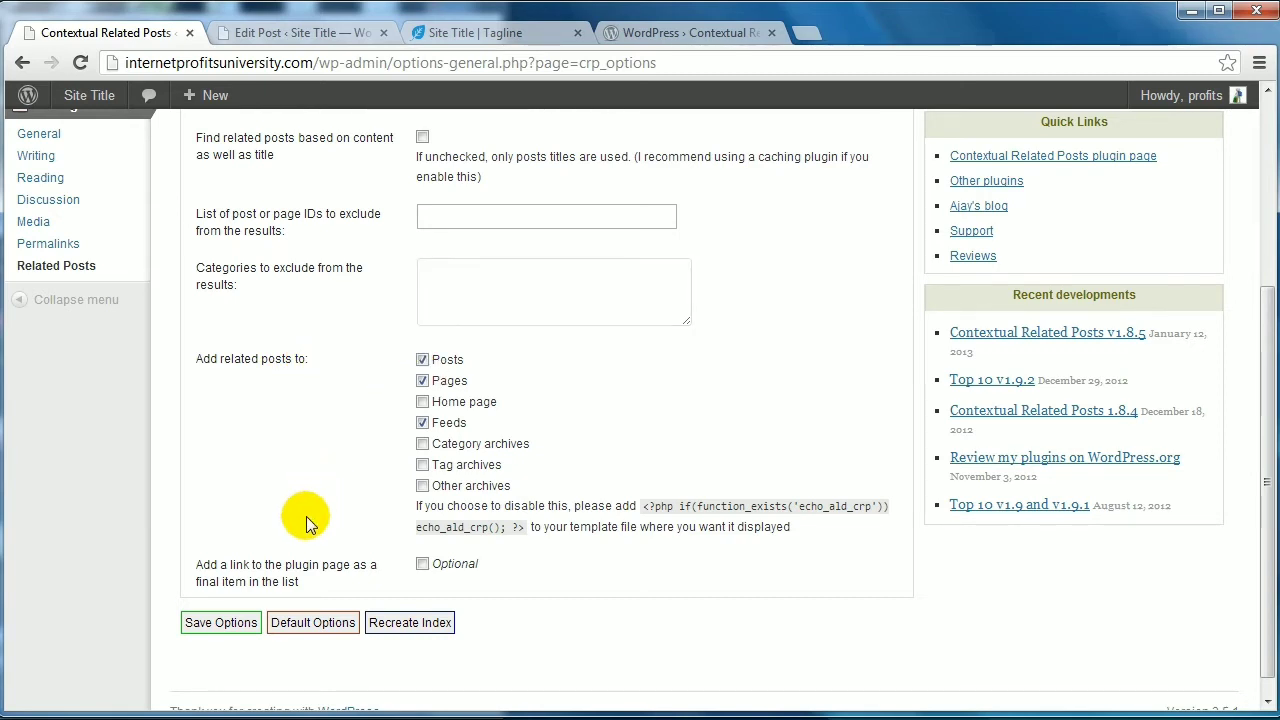
pyautogui.click(244, 621)
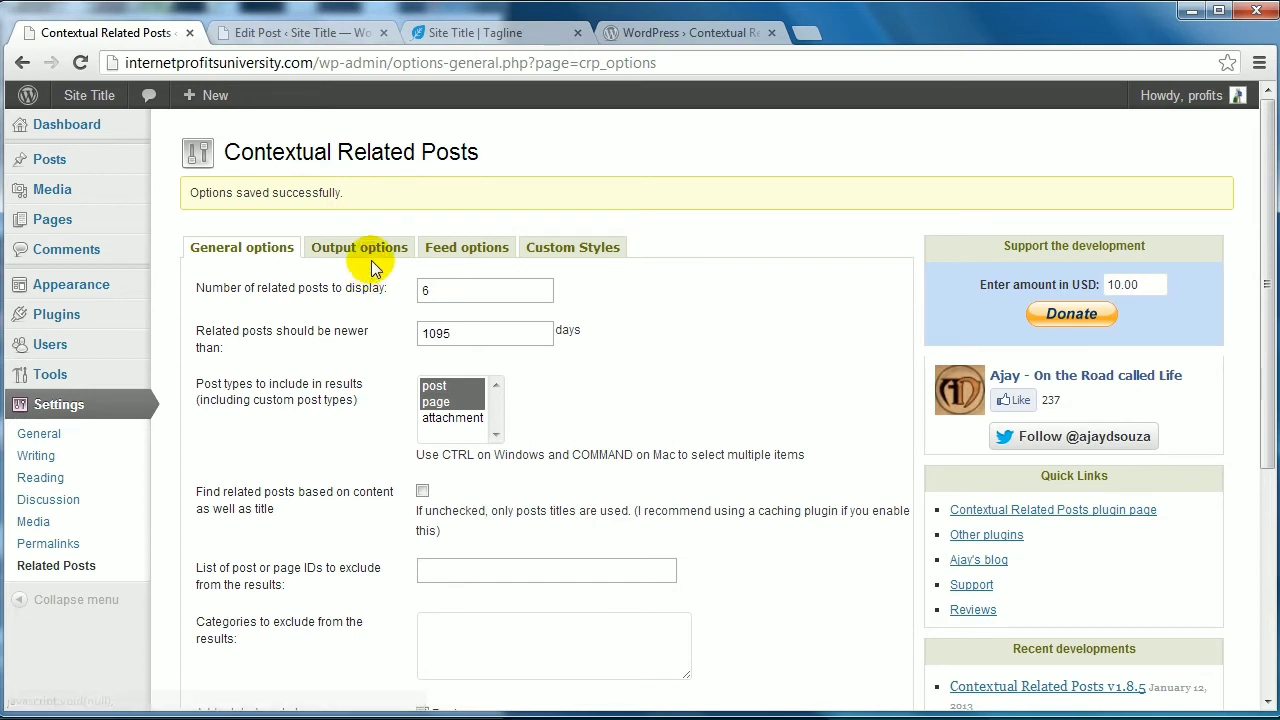
# Step: In the output options, review the related posts title and what is shown when there are no posts
pyautogui.click(374, 259)
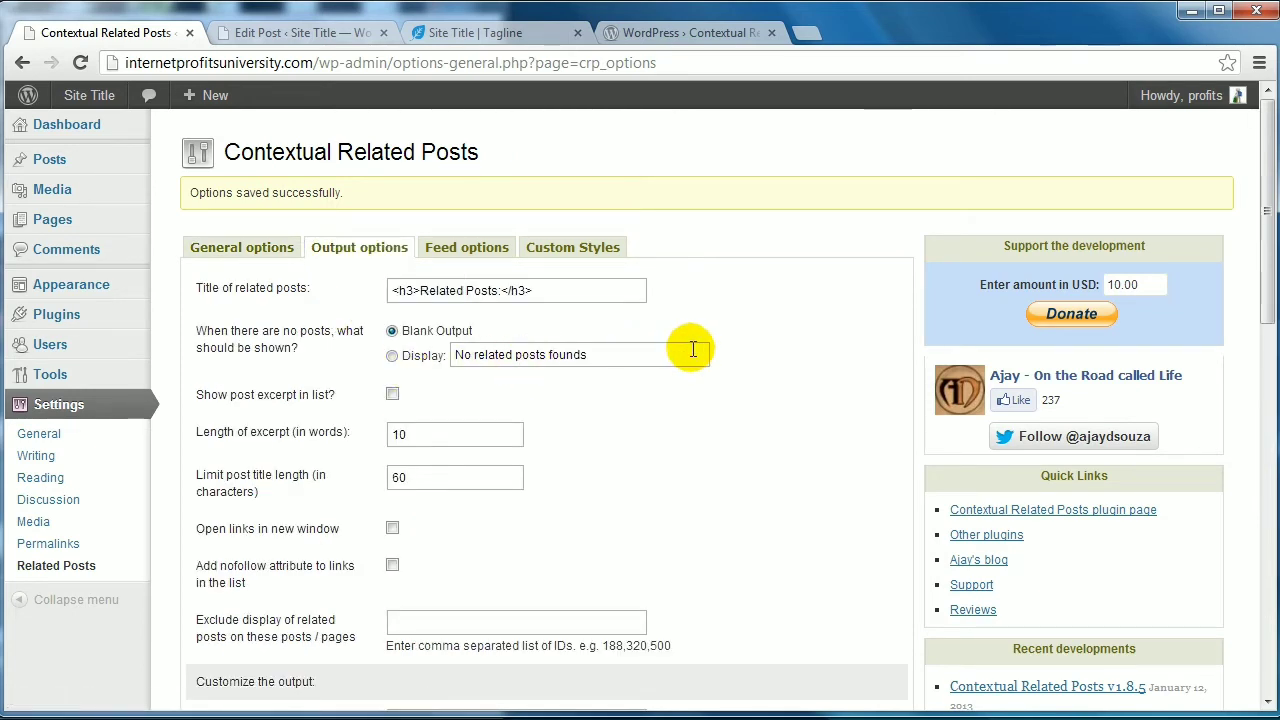
pyautogui.click(501, 291)
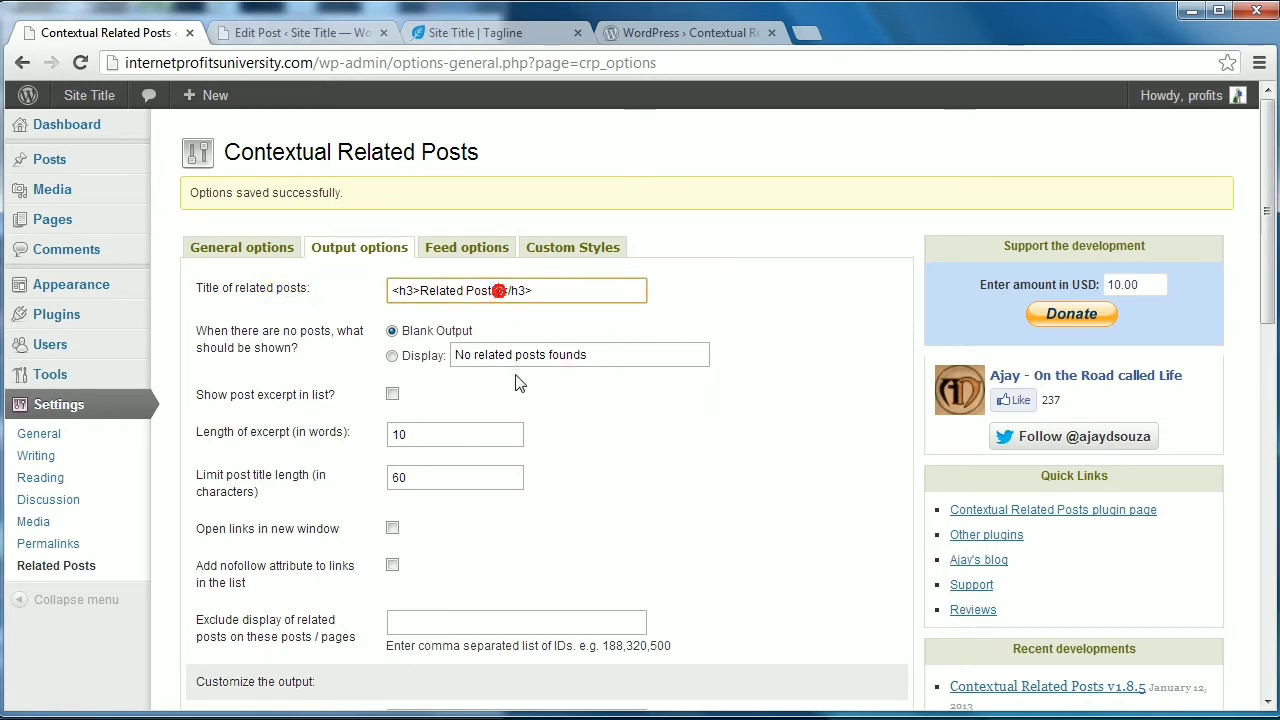
pyautogui.write(':')
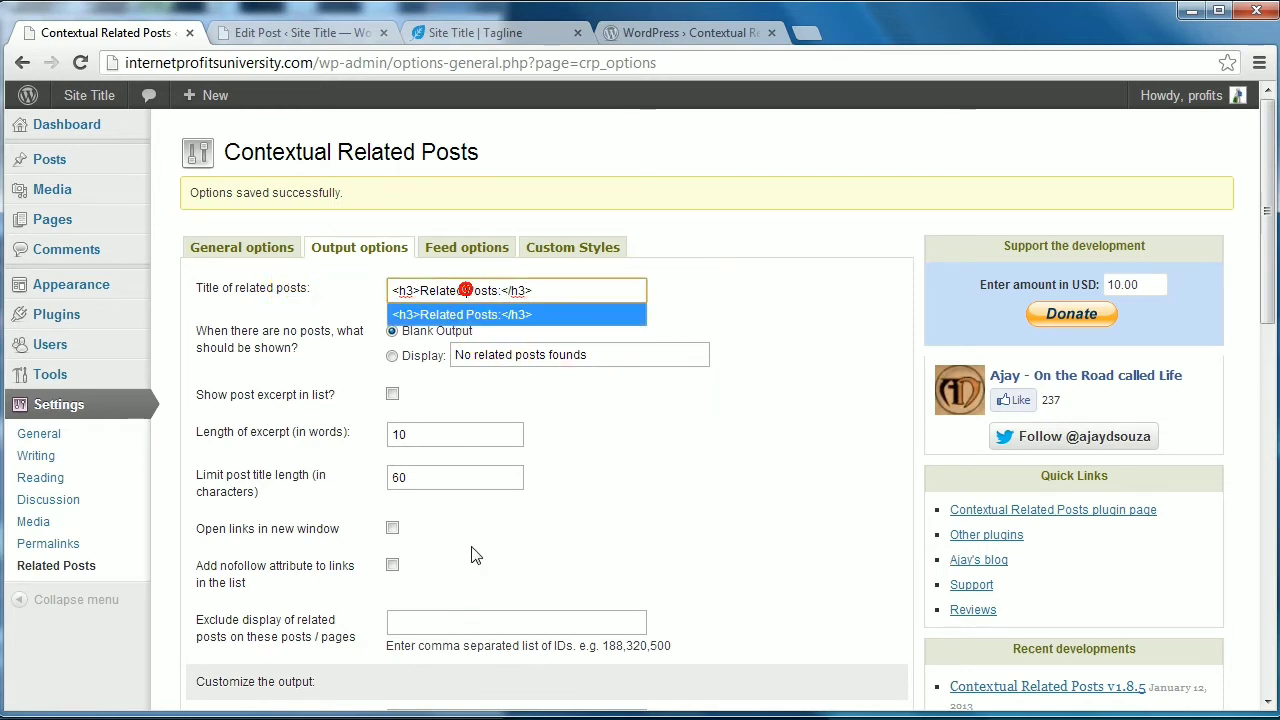
pyautogui.click(797, 320)
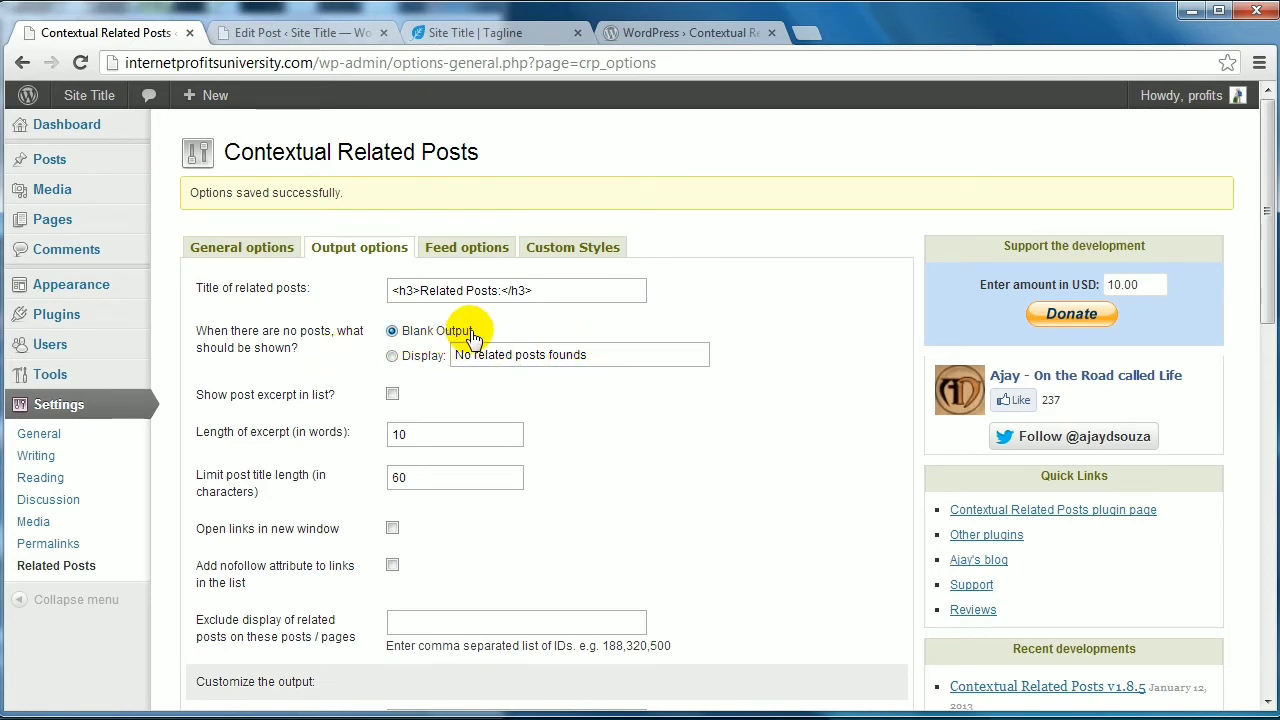
pyautogui.click(601, 354)
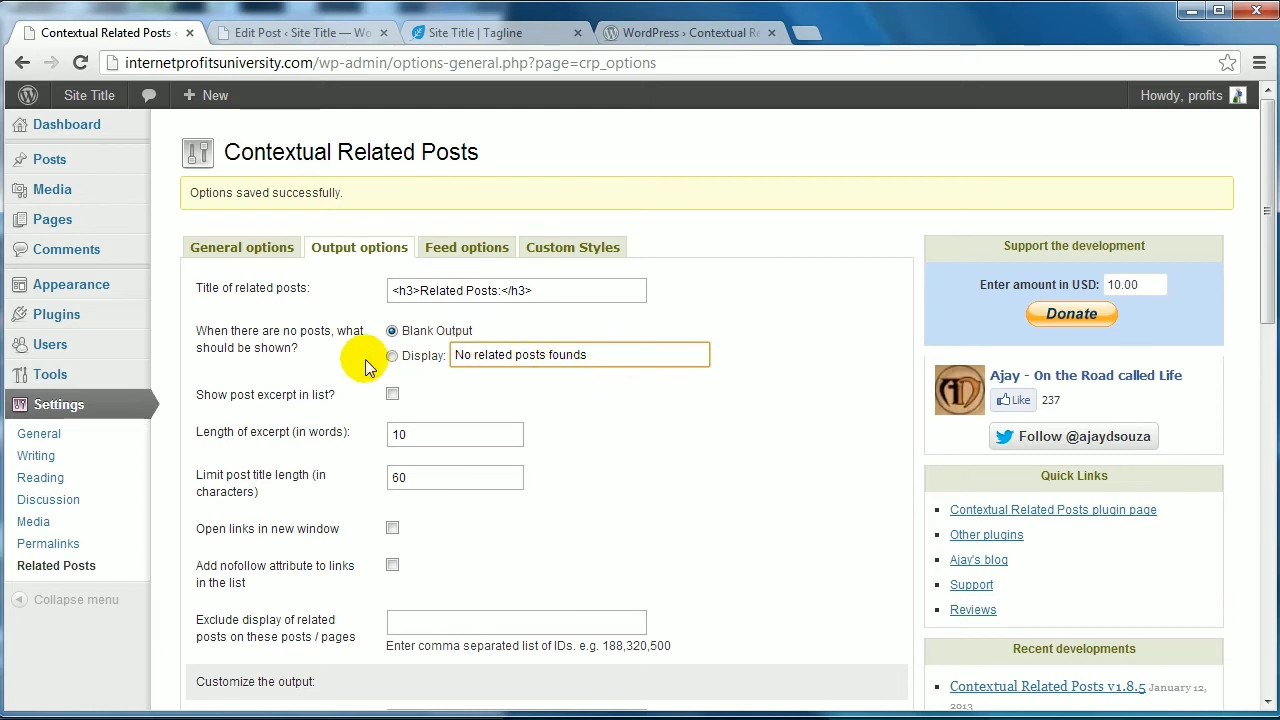
pyautogui.moveTo(655, 351); pyautogui.dragTo(425, 350)
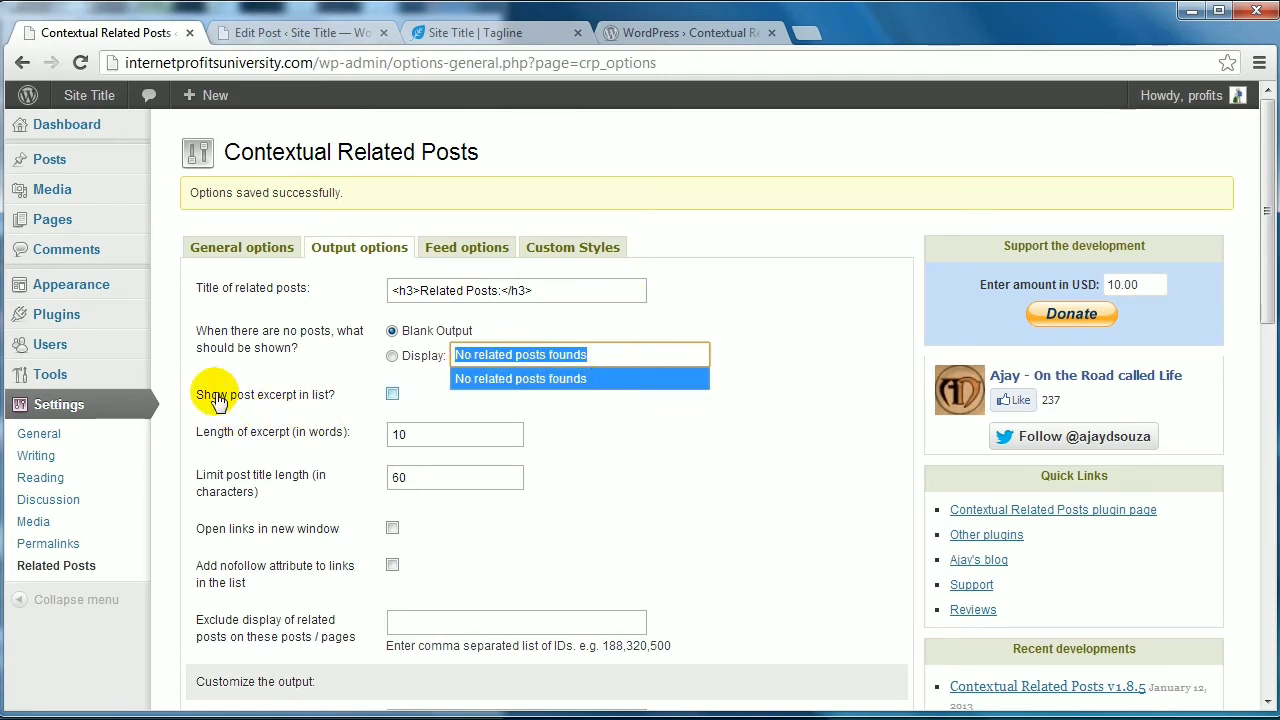
# Step: Try showing the post excerpt in the list, turn it off again and check the excerpt length setting
pyautogui.click(392, 396)
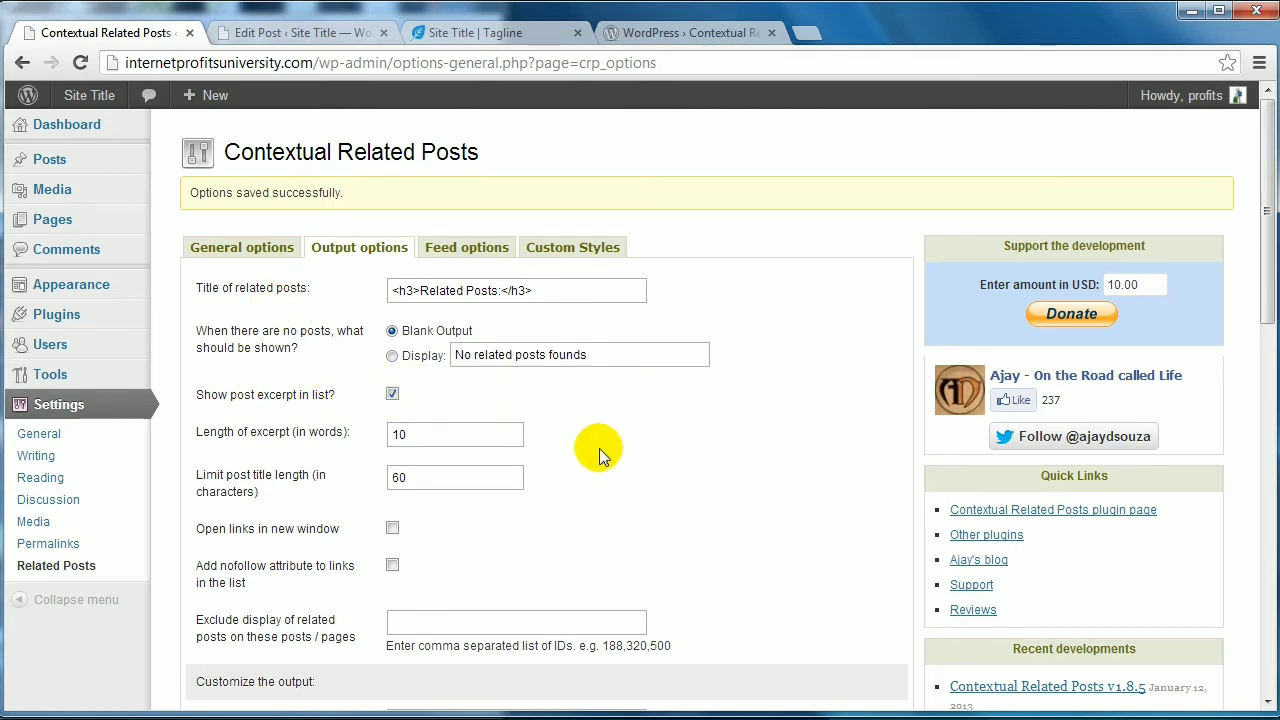
pyautogui.click(392, 396)
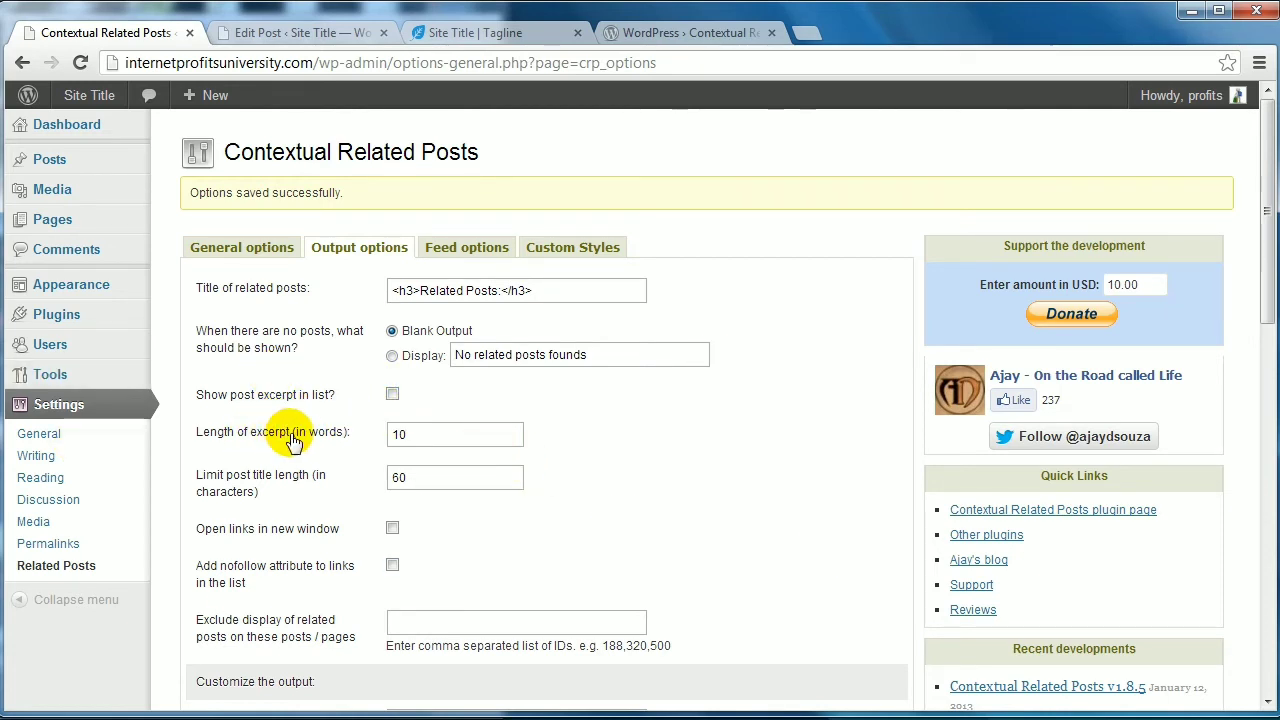
pyautogui.click(500, 433)
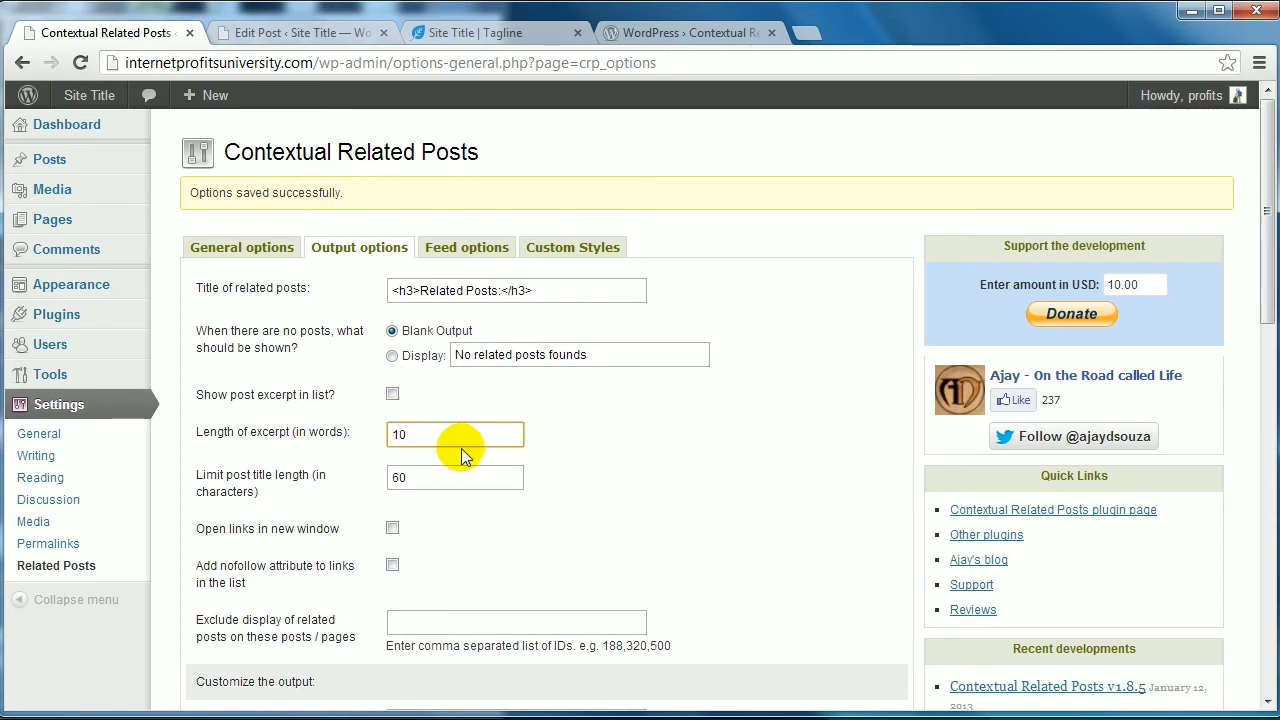
# Step: Limit the post title length to 100 characters
pyautogui.click(461, 479)
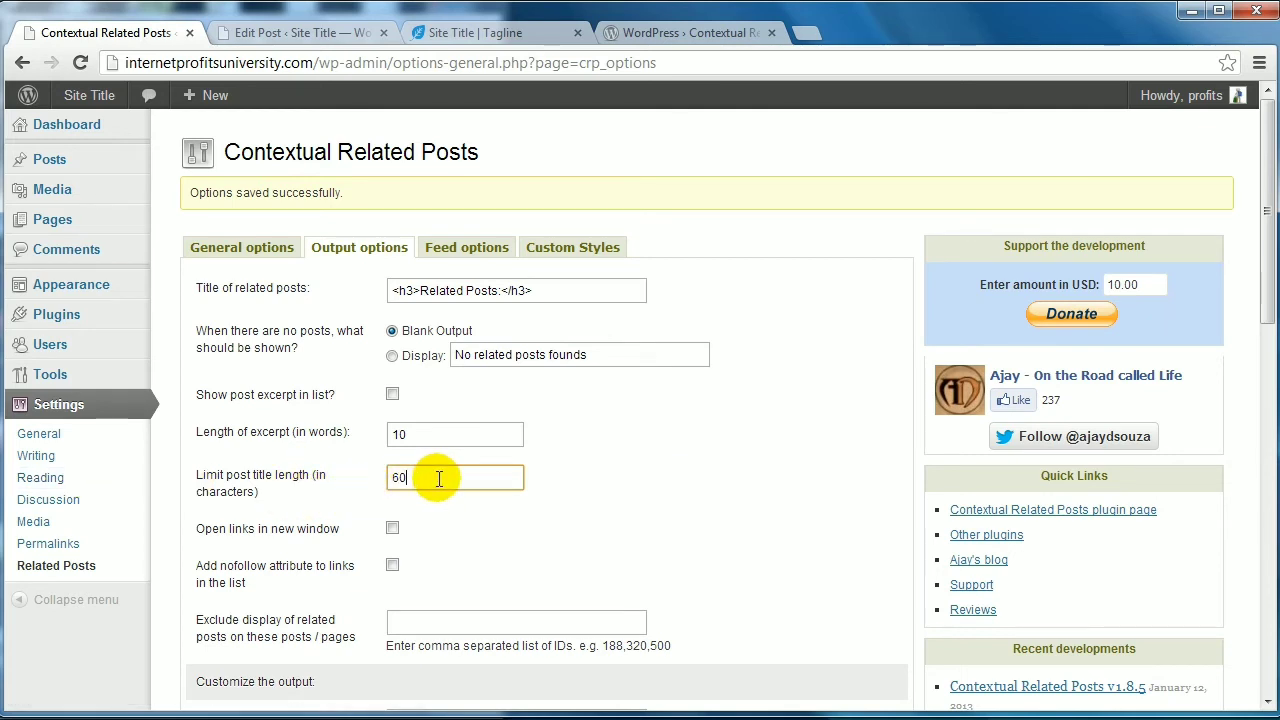
pyautogui.moveTo(436, 478); pyautogui.dragTo(372, 480)
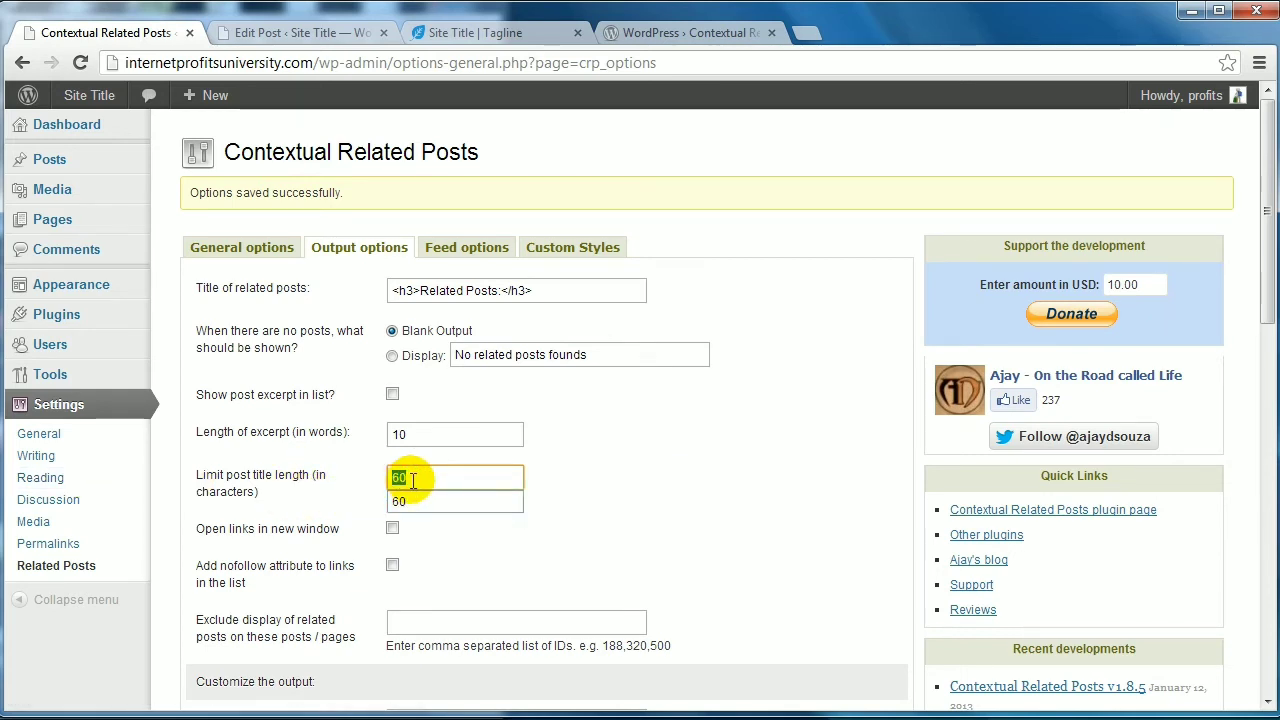
pyautogui.write('100')
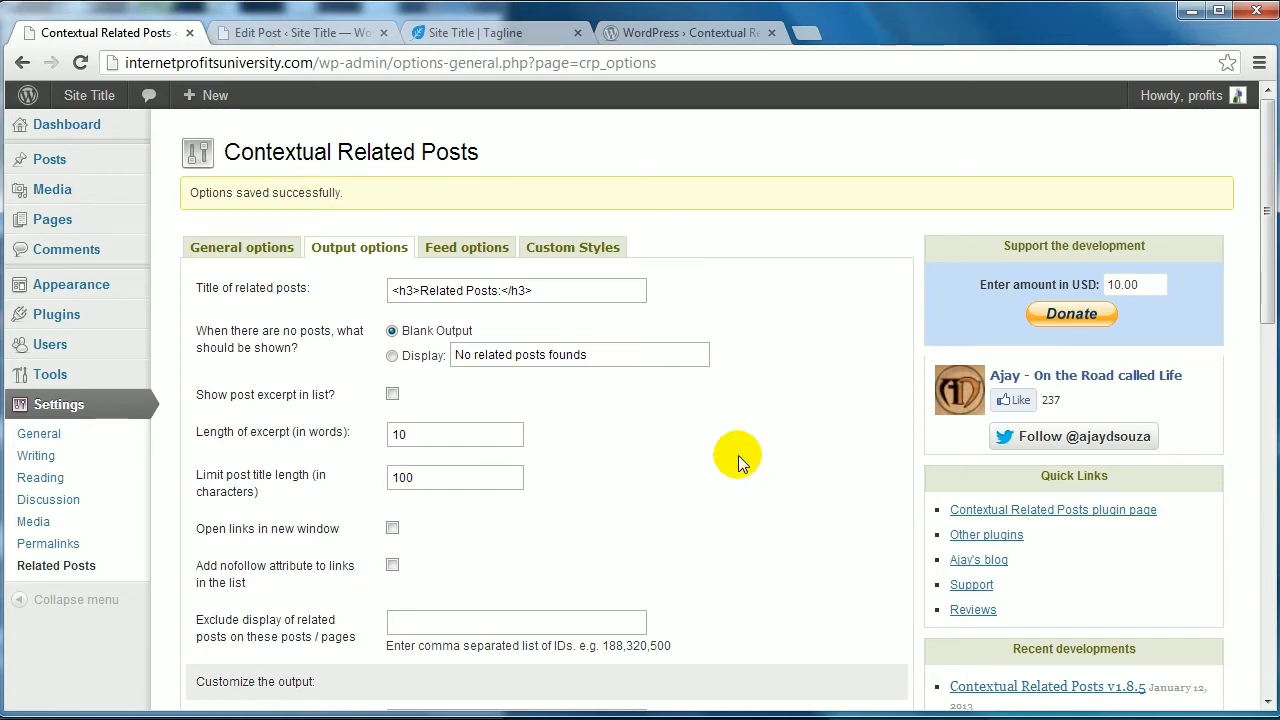
# Step: For the field excluding display on certain posts, check Post 3's ID in its edit address and return to the plugin settings
pyautogui.scroll(-1, 688, 455)
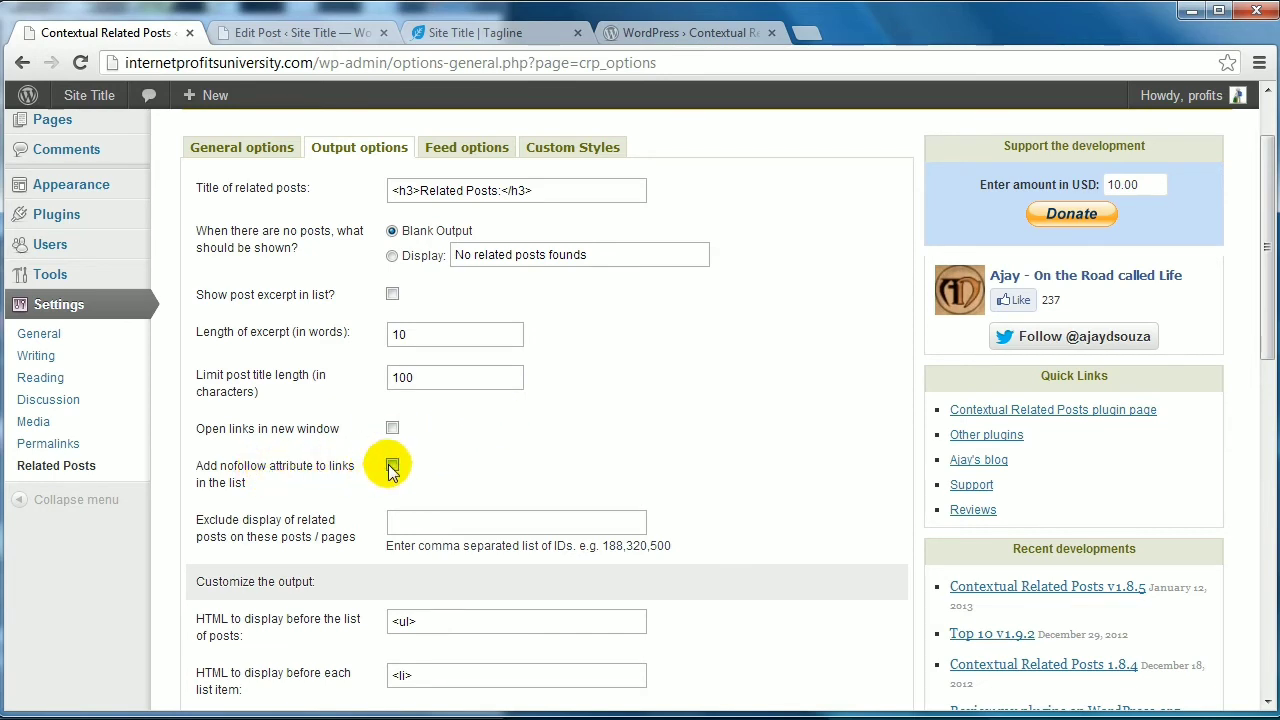
pyautogui.scroll(-1, 509, 468)
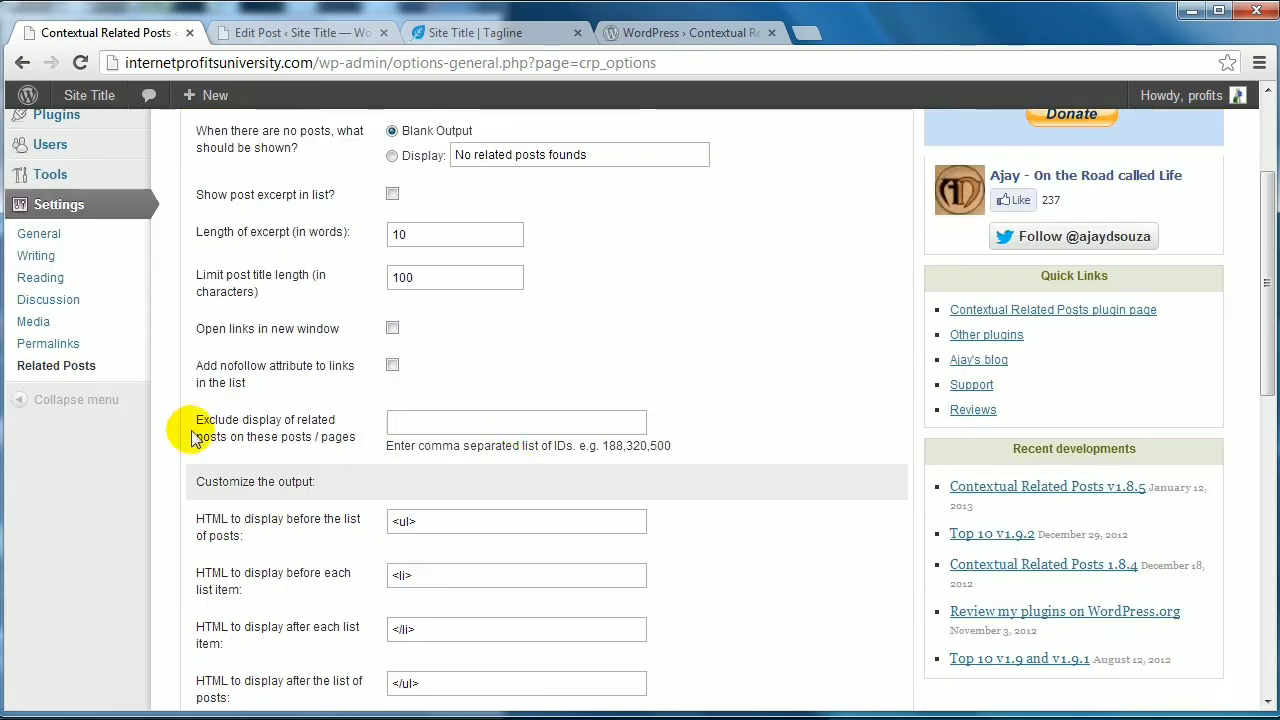
pyautogui.click(414, 422)
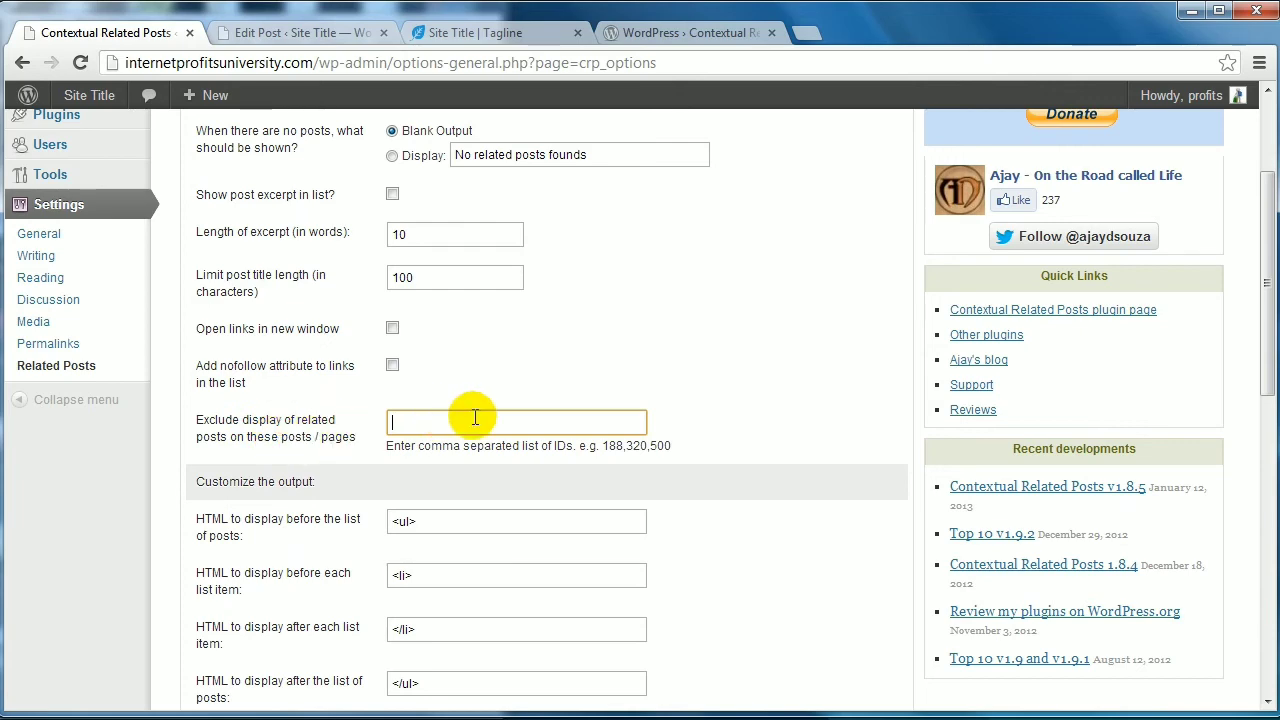
pyautogui.scroll(2, 571, 423)
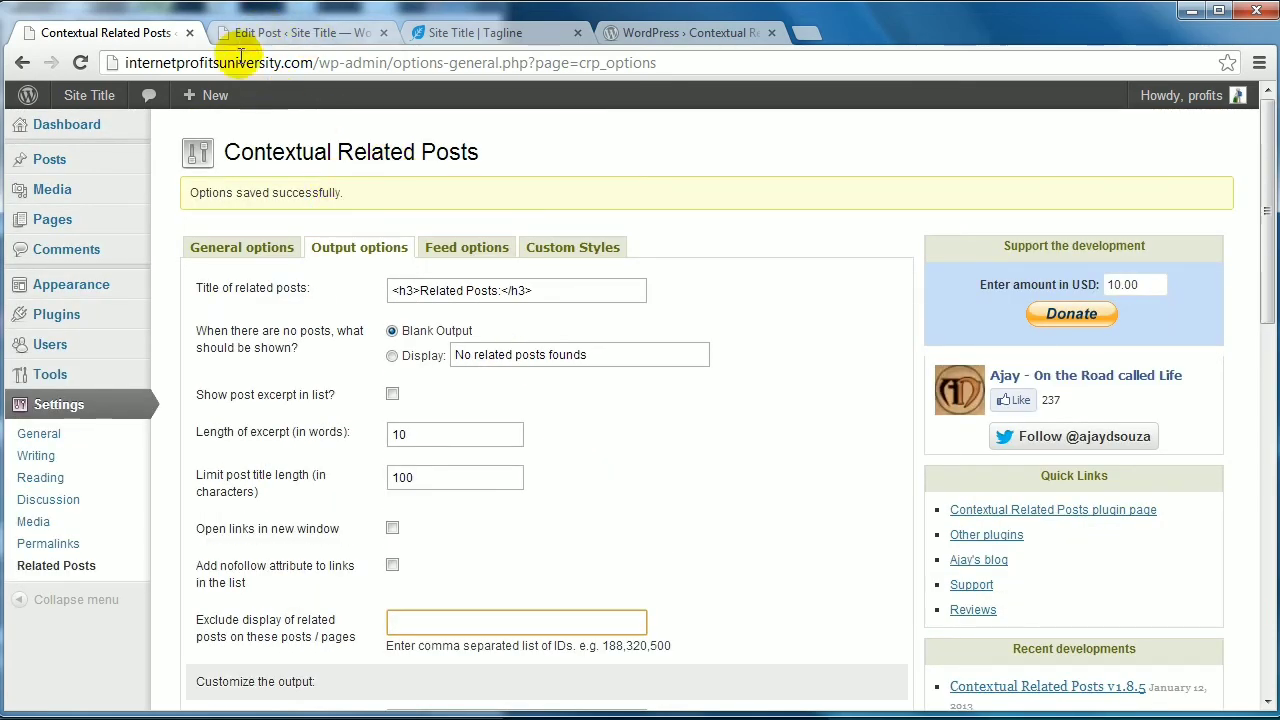
pyautogui.click(267, 33)
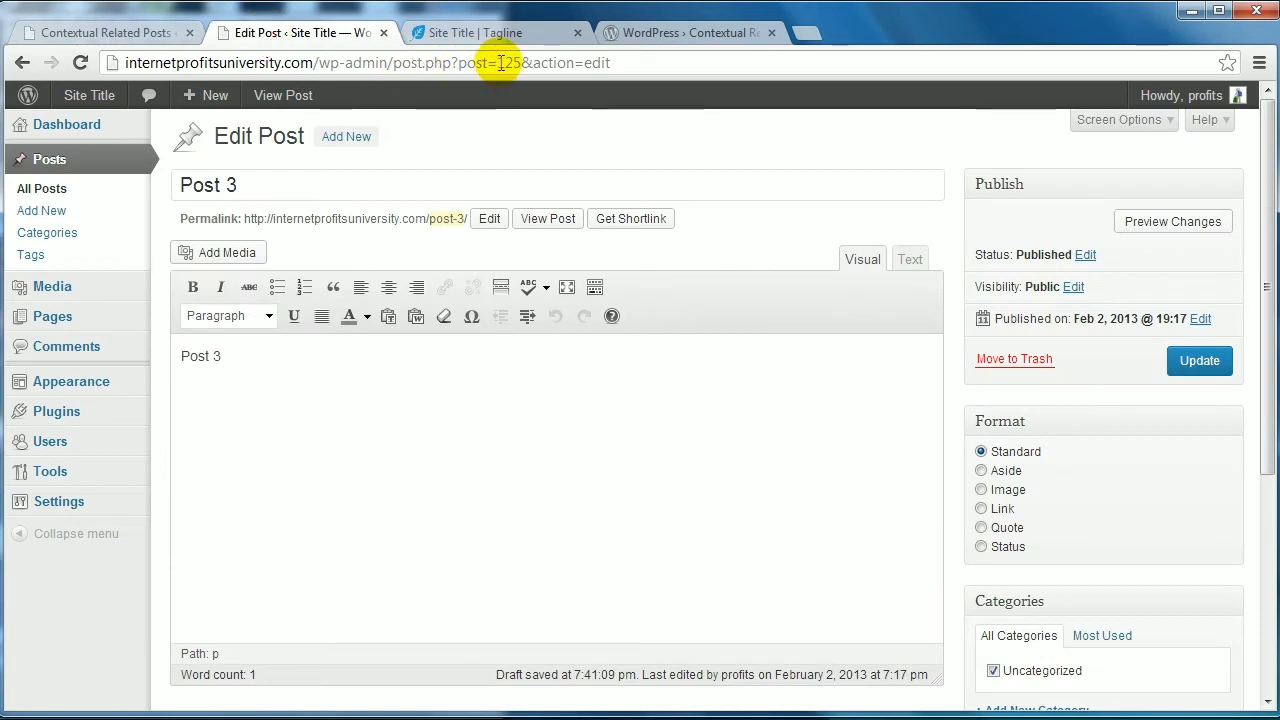
pyautogui.moveTo(497, 62); pyautogui.dragTo(526, 63)
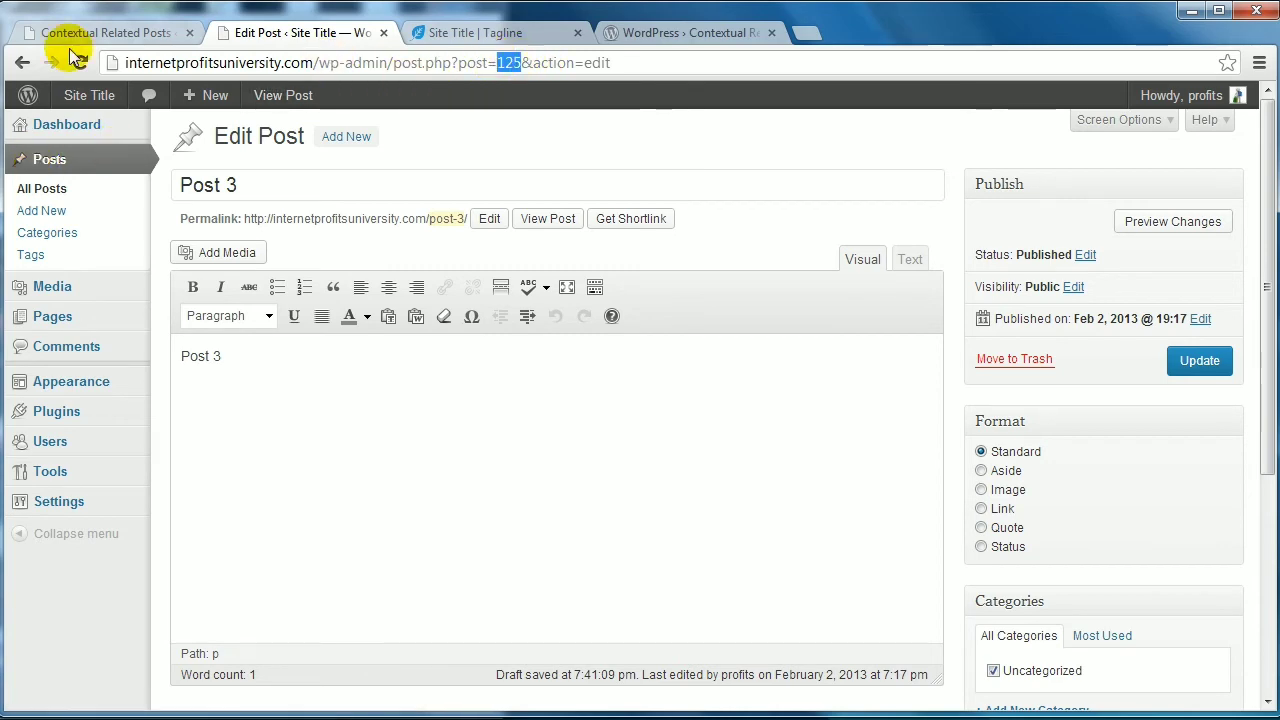
pyautogui.click(121, 33)
pyautogui.scroll(-3, 488, 492)
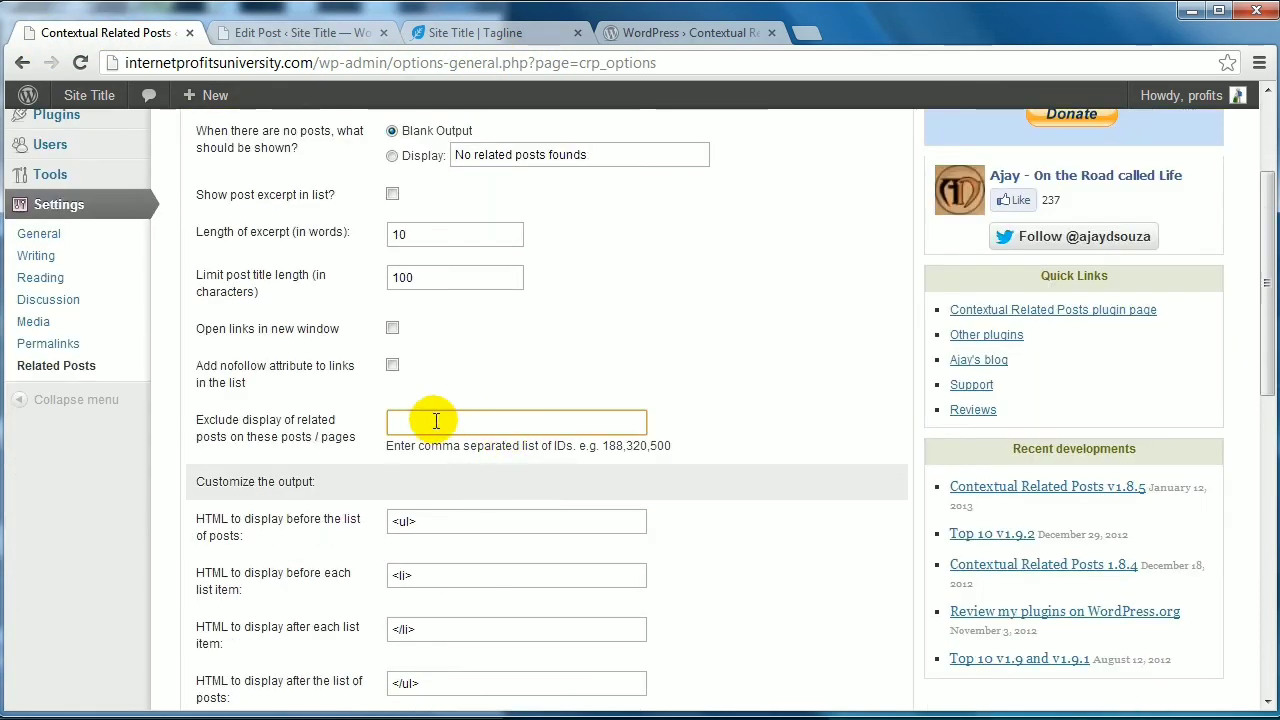
# Step: Examine the HTML output customization and the post thumbnail location and size options
pyautogui.scroll(-2, 590, 423)
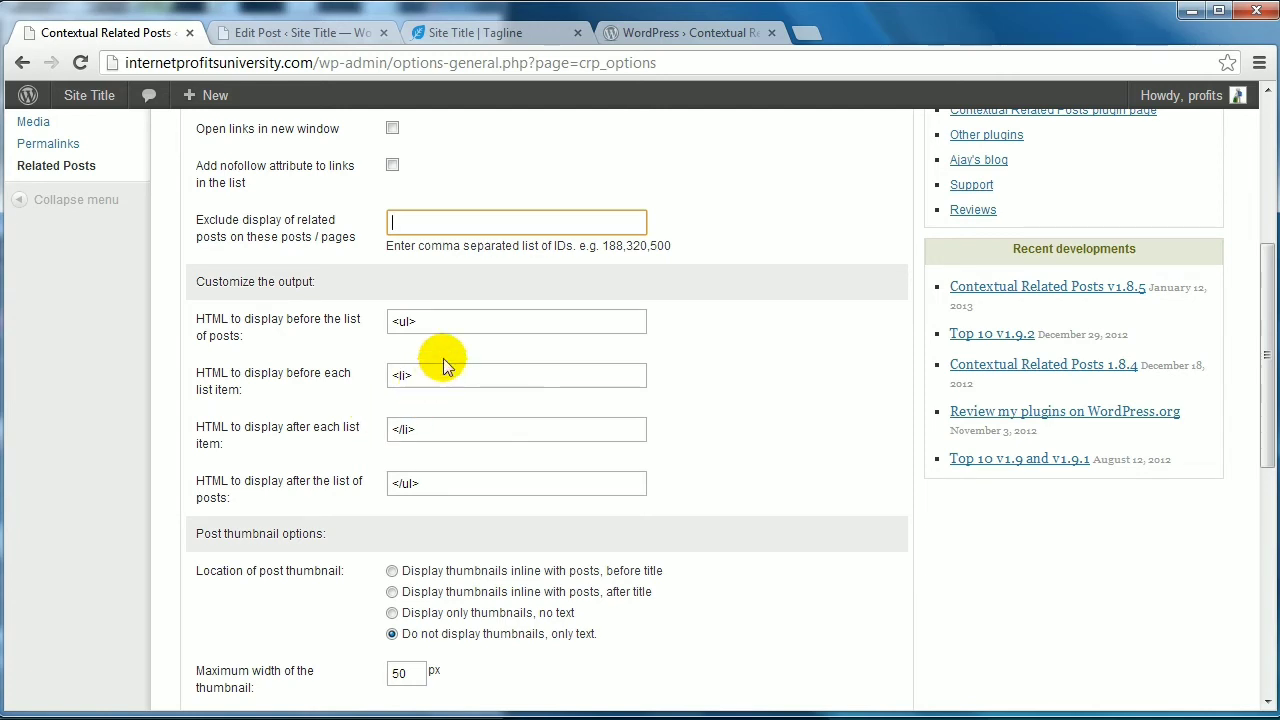
pyautogui.scroll(-3, 673, 452)
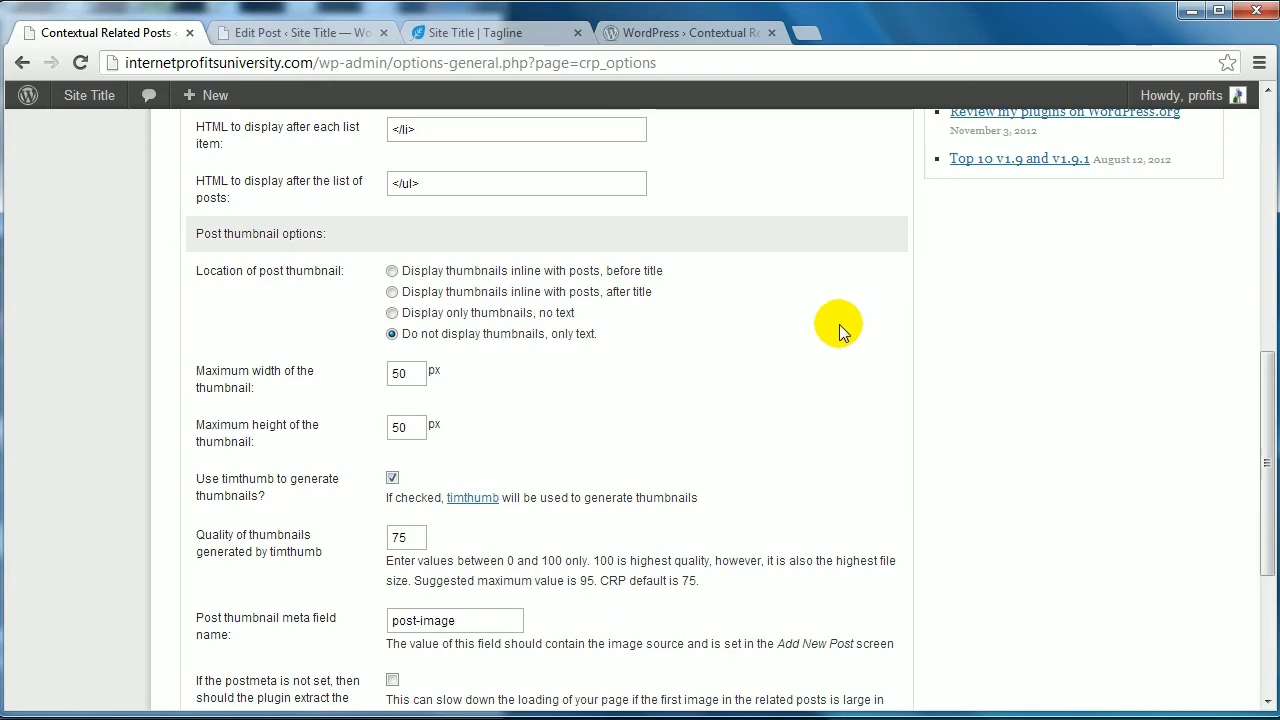
pyautogui.scroll(3, 646, 345)
pyautogui.scroll(3, 646, 355)
pyautogui.scroll(-6, 805, 346)
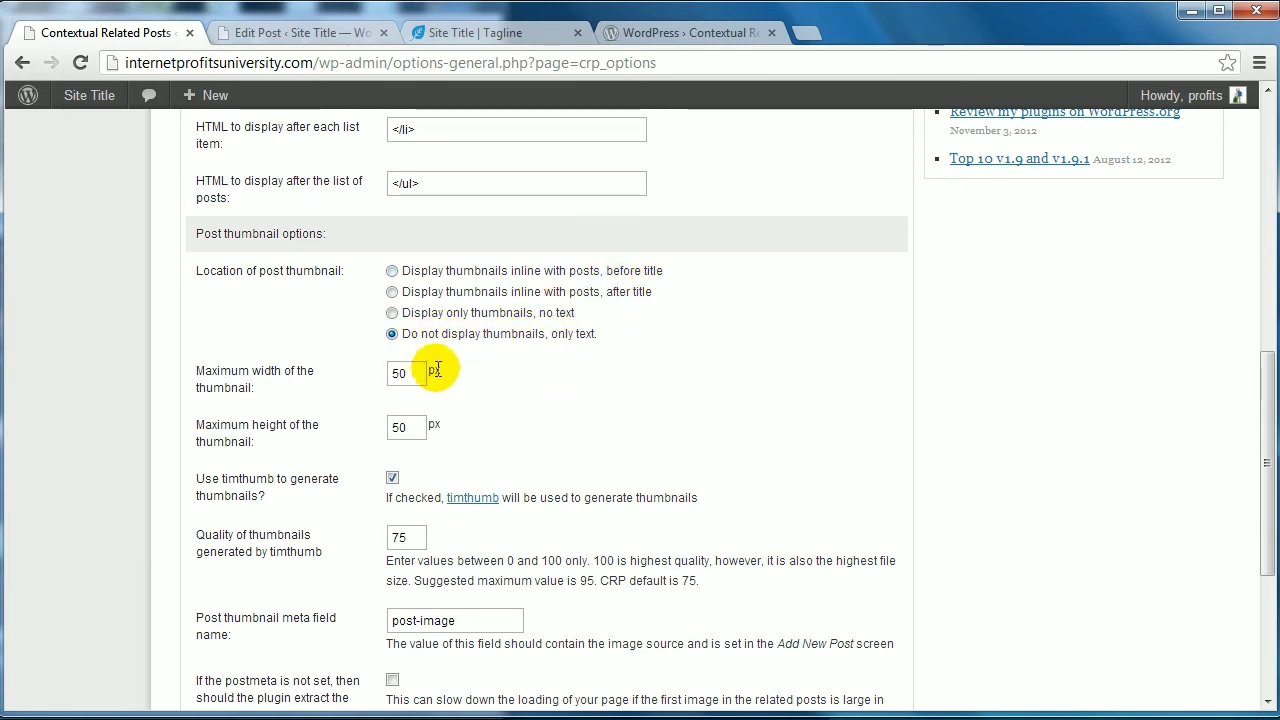
pyautogui.scroll(-2, 663, 427)
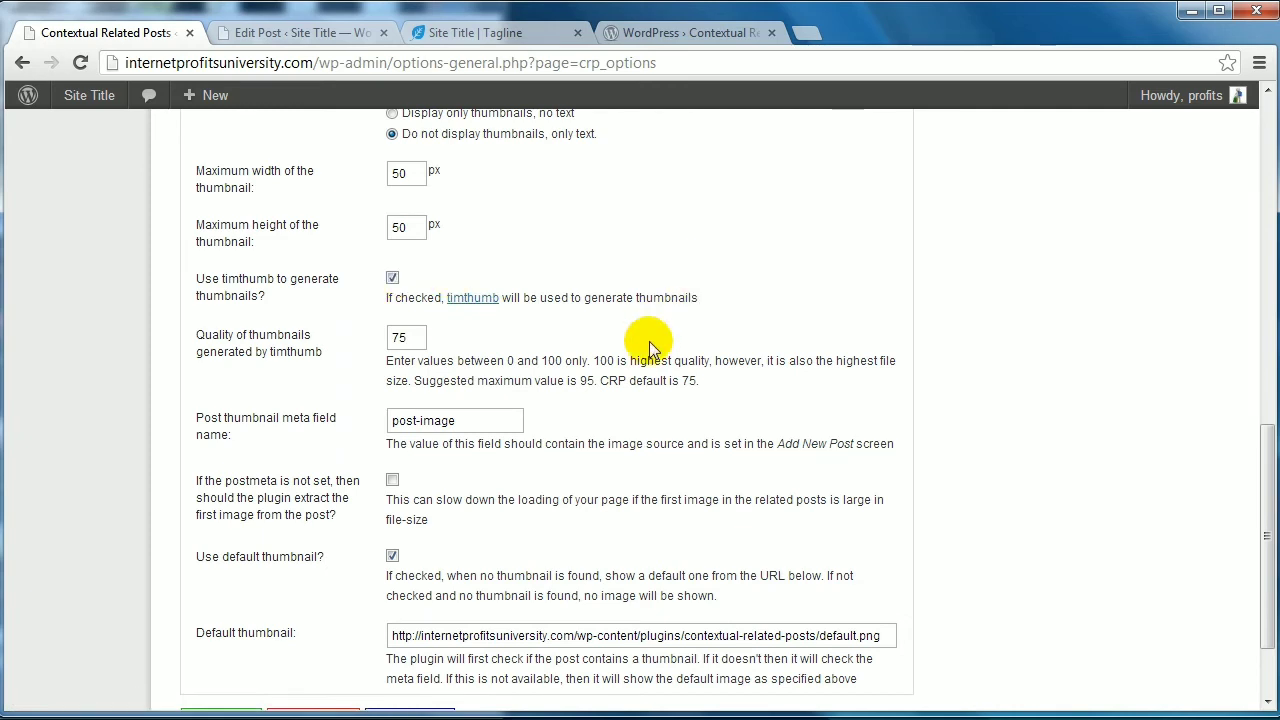
# Step: Check the timthumb quality and post thumbnail meta field settings, and save the output options
pyautogui.click(408, 330)
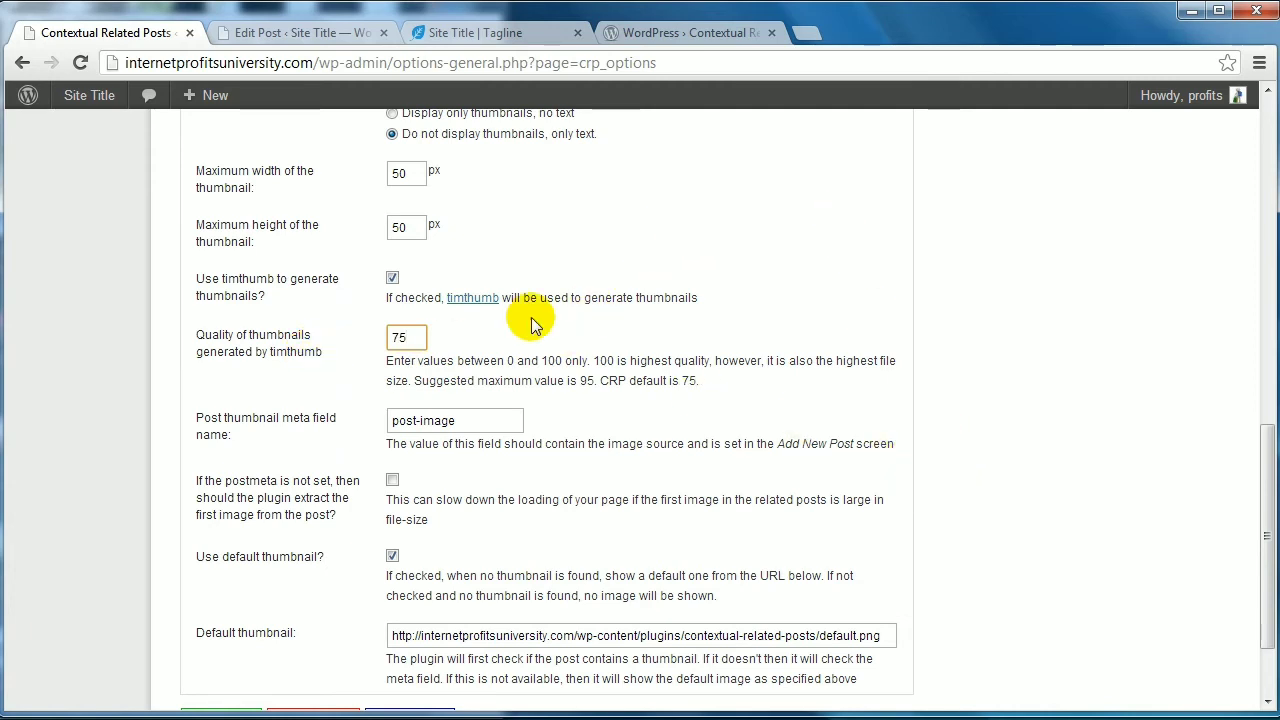
pyautogui.click(405, 338)
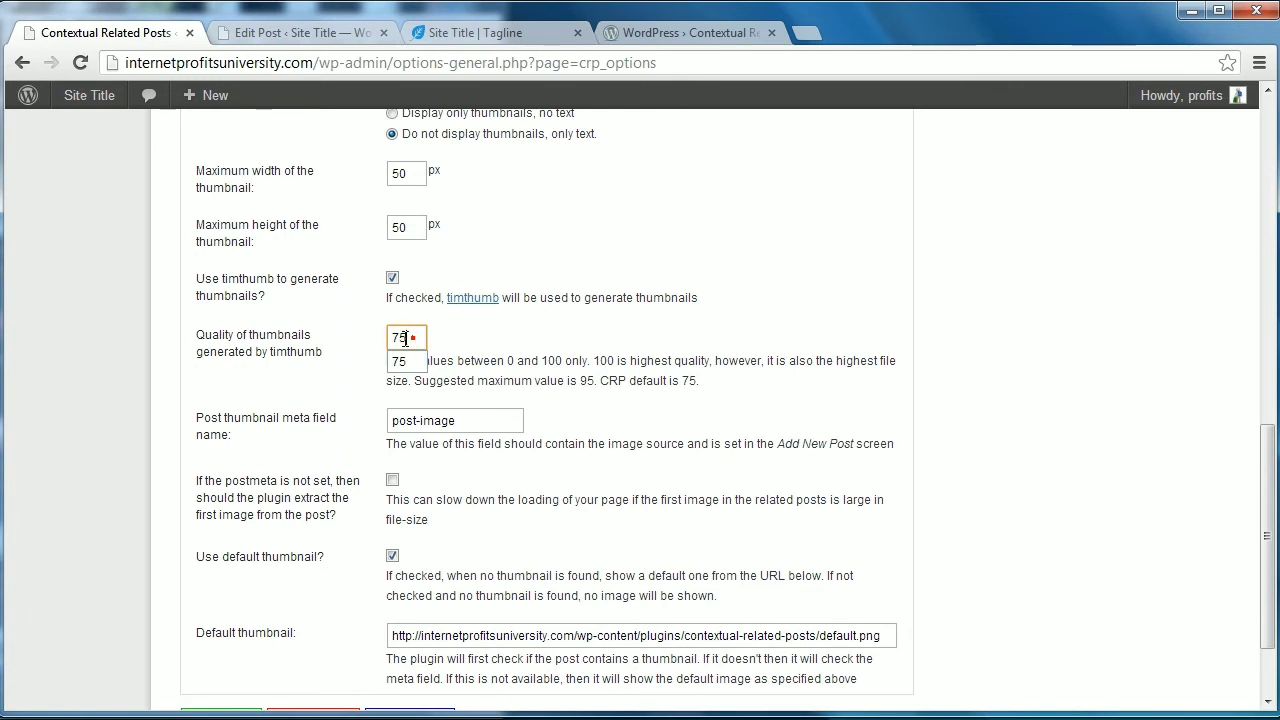
pyautogui.click(994, 391)
pyautogui.scroll(-2, 988, 390)
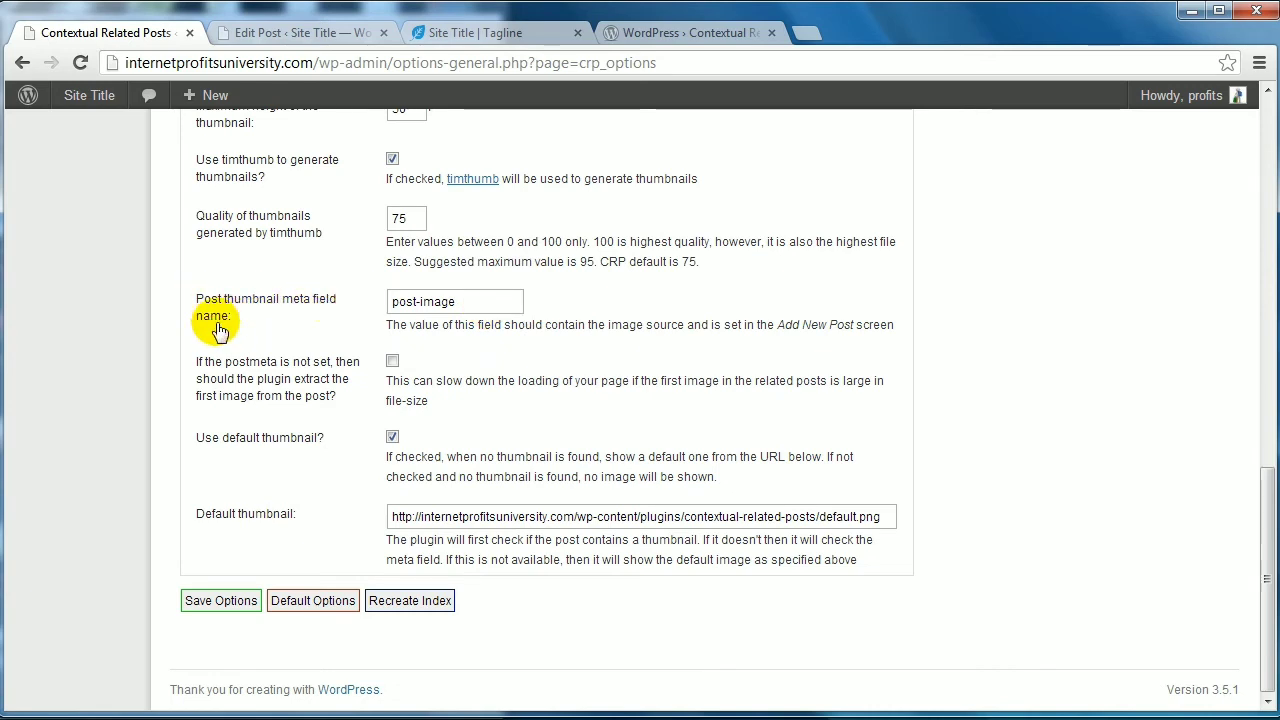
pyautogui.click(499, 301)
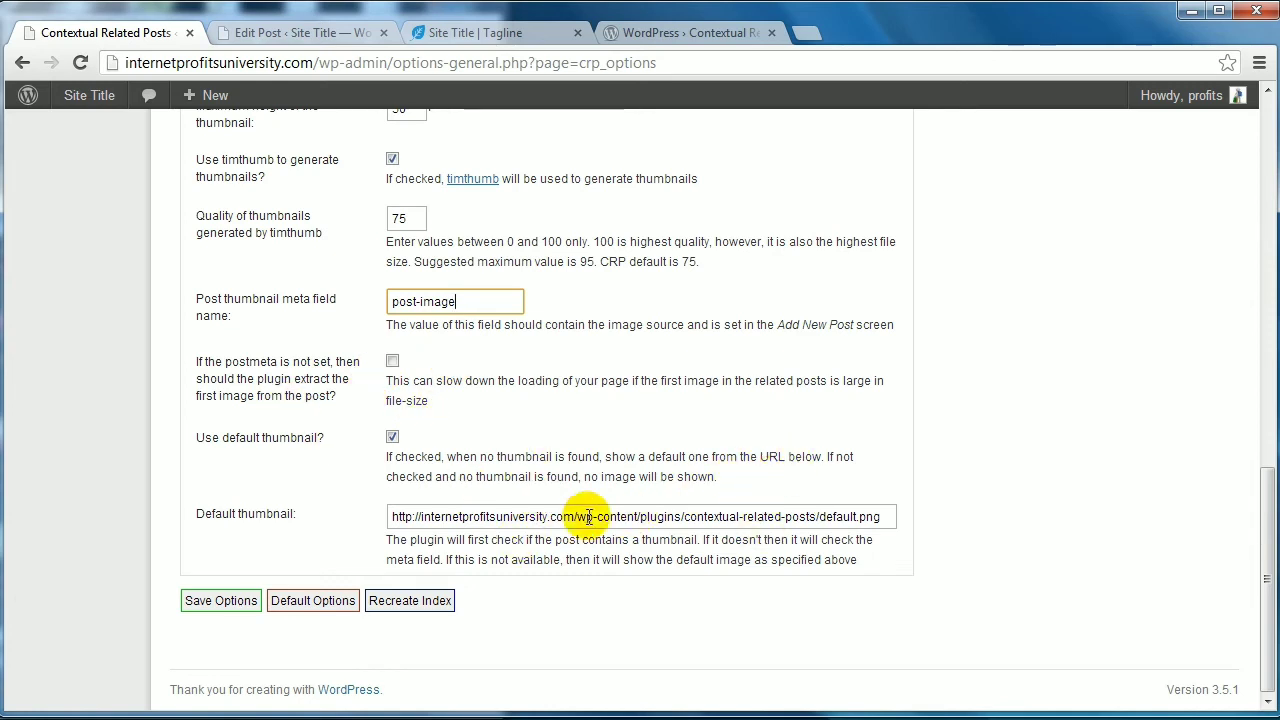
pyautogui.click(192, 600)
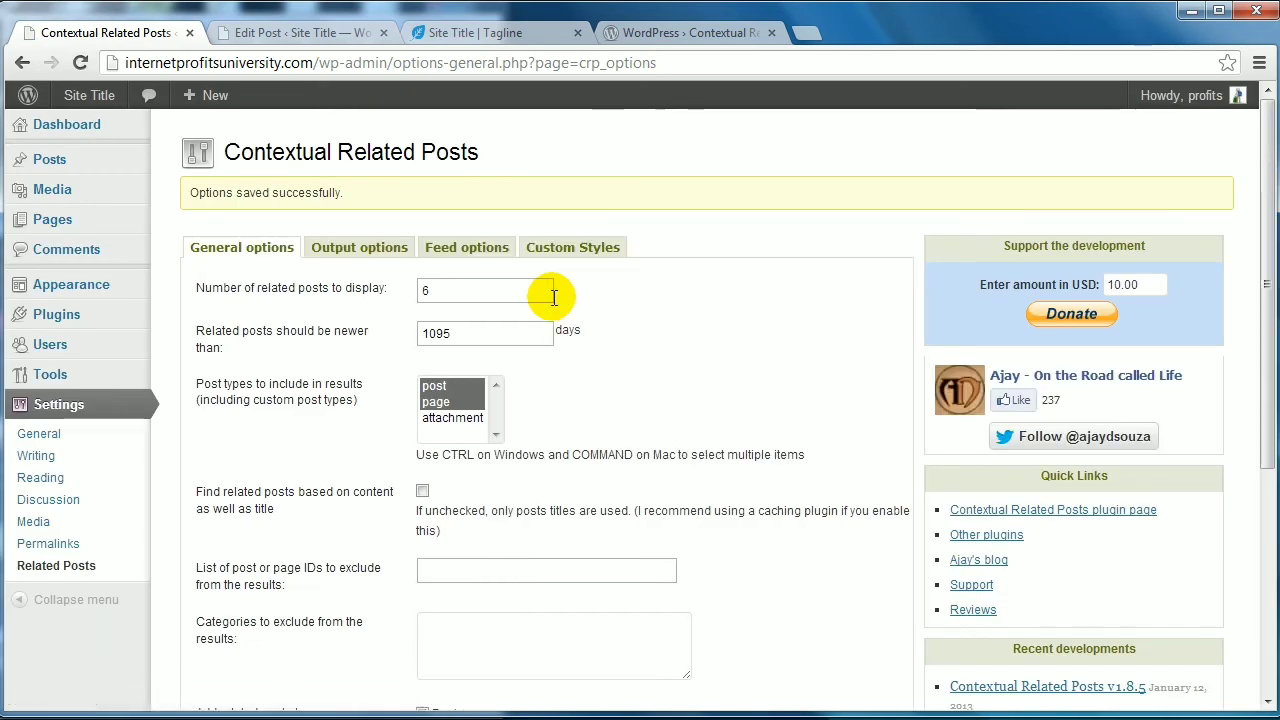
# Step: Review the plugin's feed options and the custom CSS area for styling the related posts
pyautogui.click(440, 249)
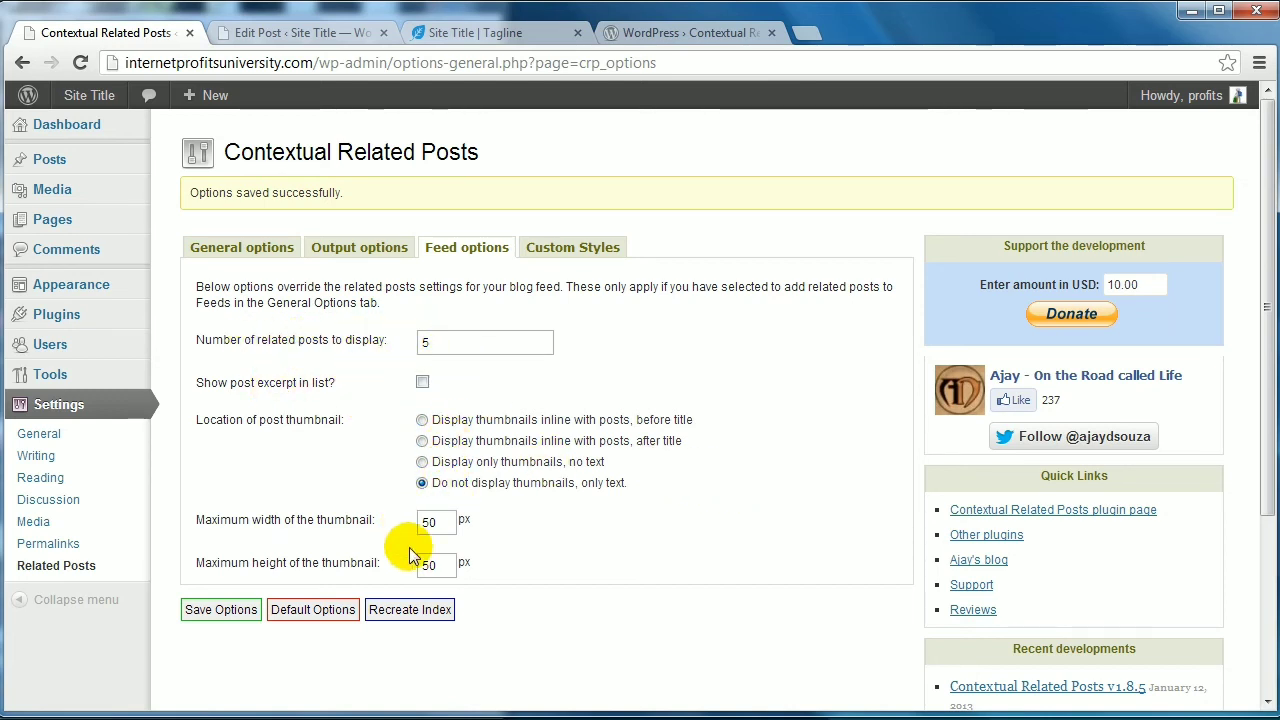
pyautogui.click(556, 256)
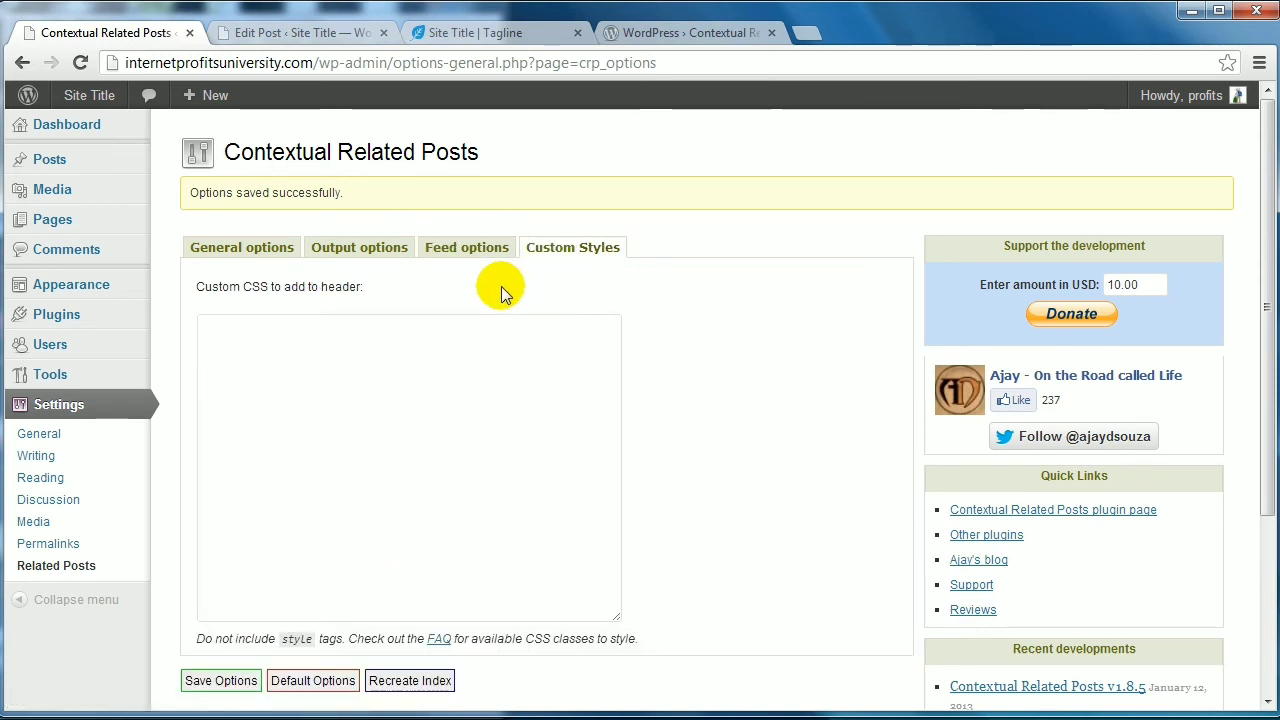
pyautogui.click(487, 375)
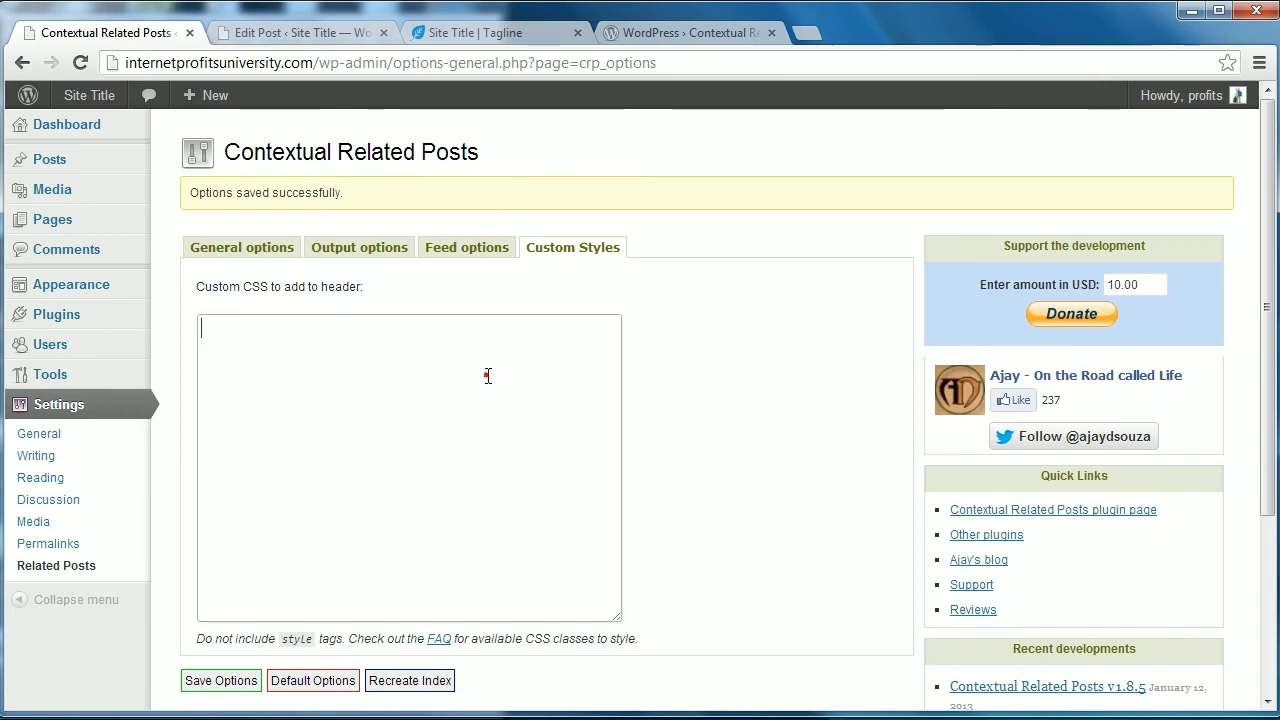
pyautogui.scroll(-1, 764, 397)
pyautogui.scroll(1, 764, 397)
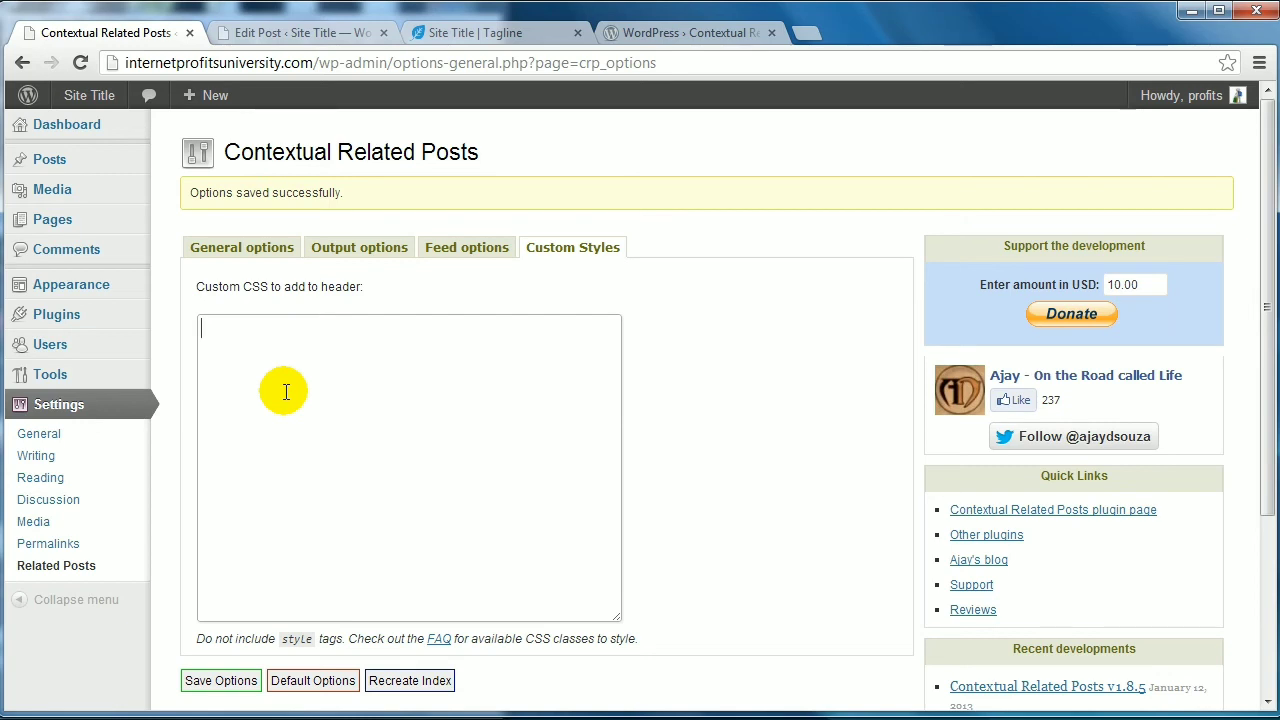
# Step: Switch to the site's front page and reload it to check the related posts output
pyautogui.click(272, 33)
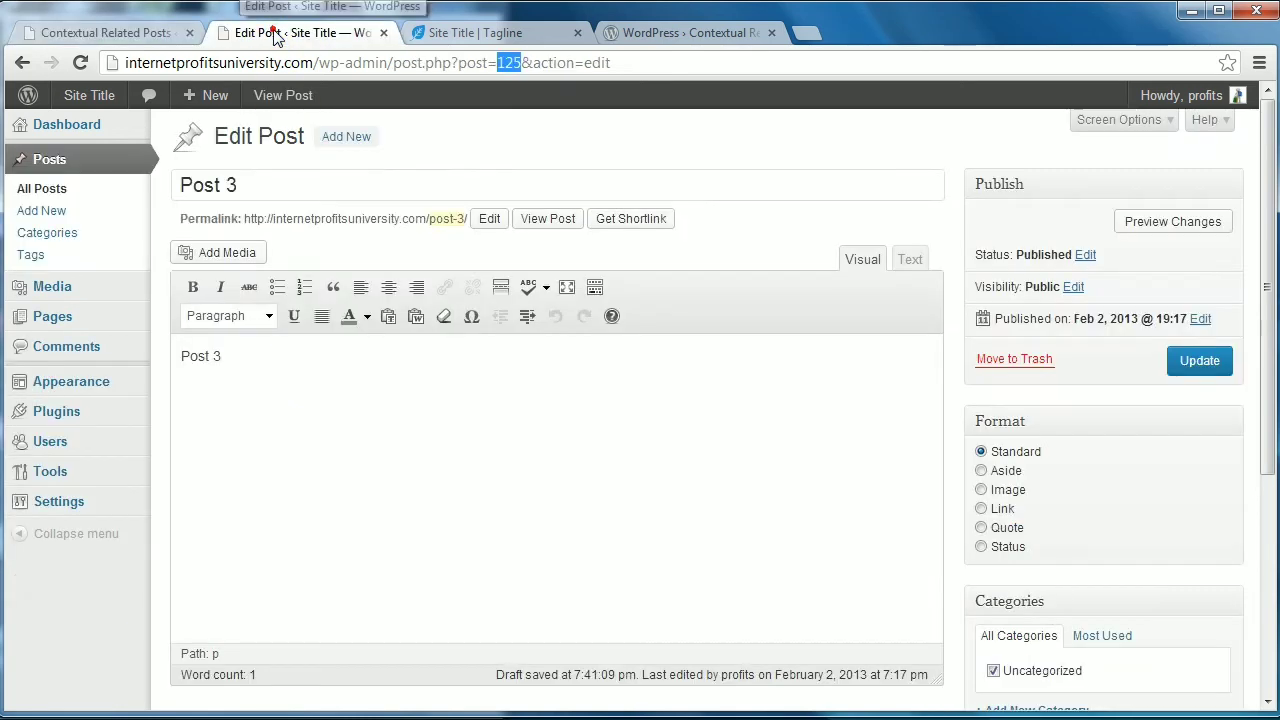
pyautogui.click(450, 34)
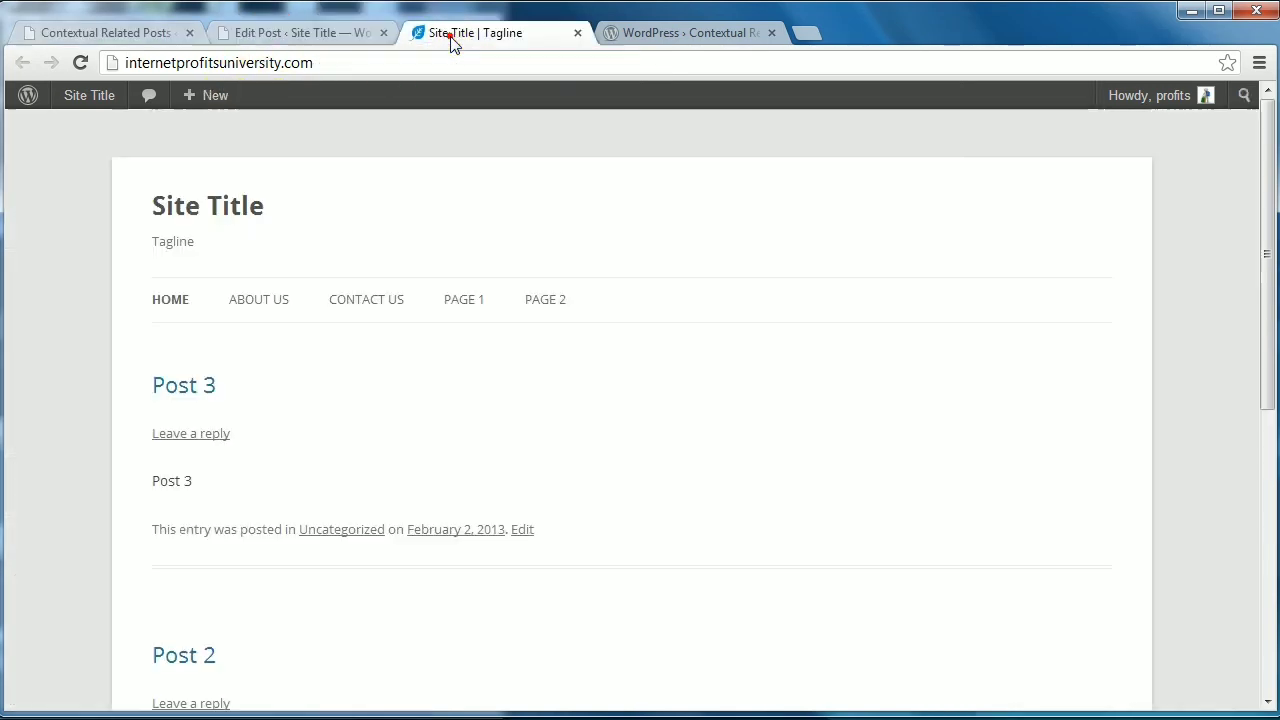
pyautogui.click(82, 63)
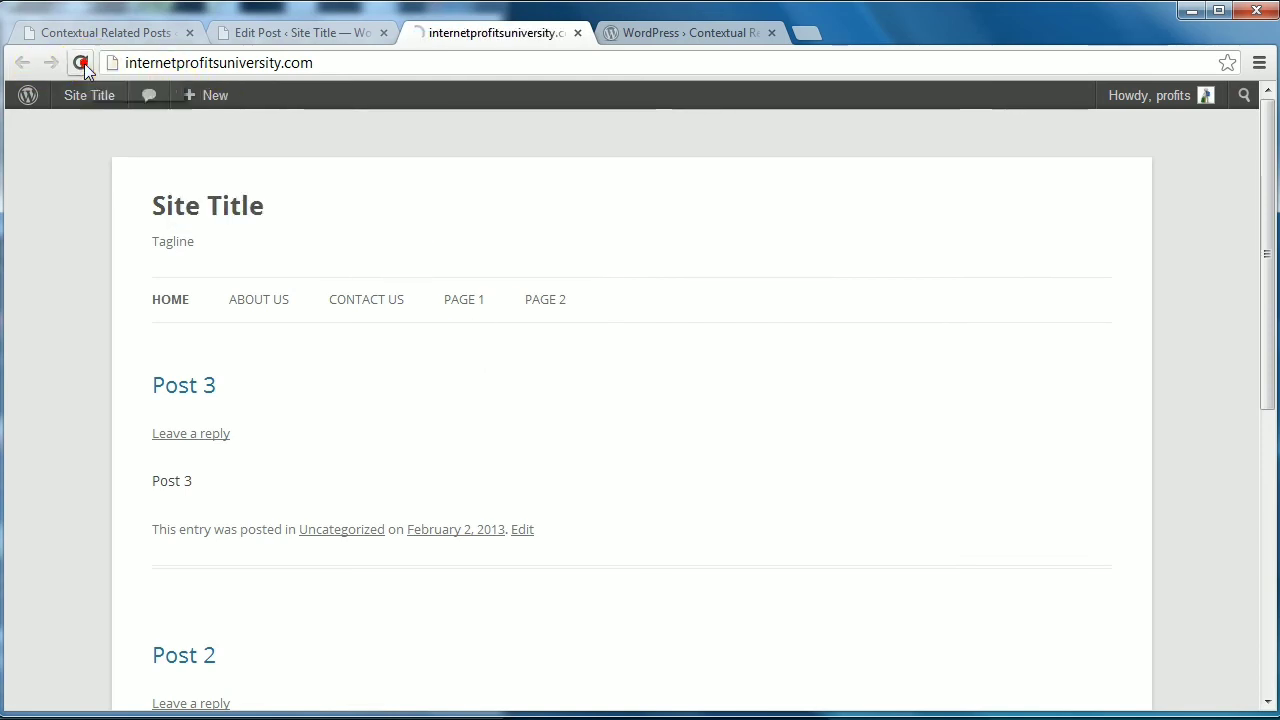
# Step: Examine the front page's list of Post 3, Post 2 and Post 1 for any related posts output
pyautogui.scroll(-1, 639, 314)
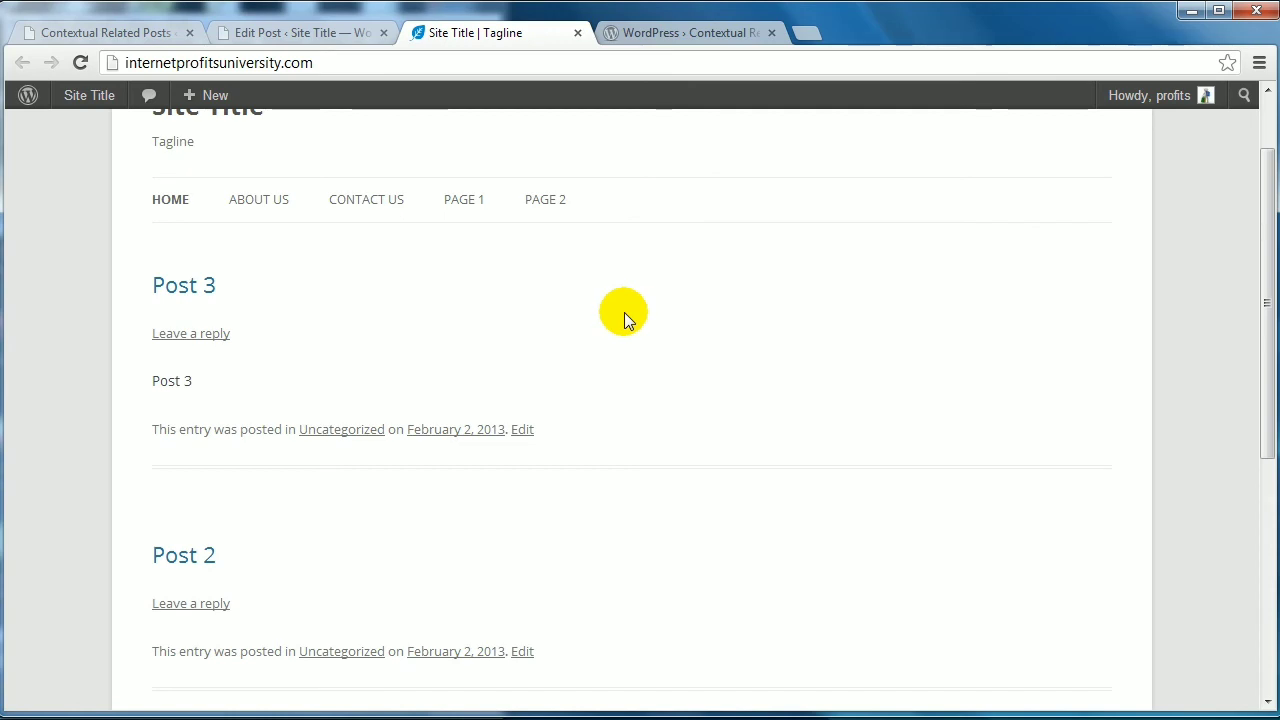
pyautogui.scroll(1, 624, 312)
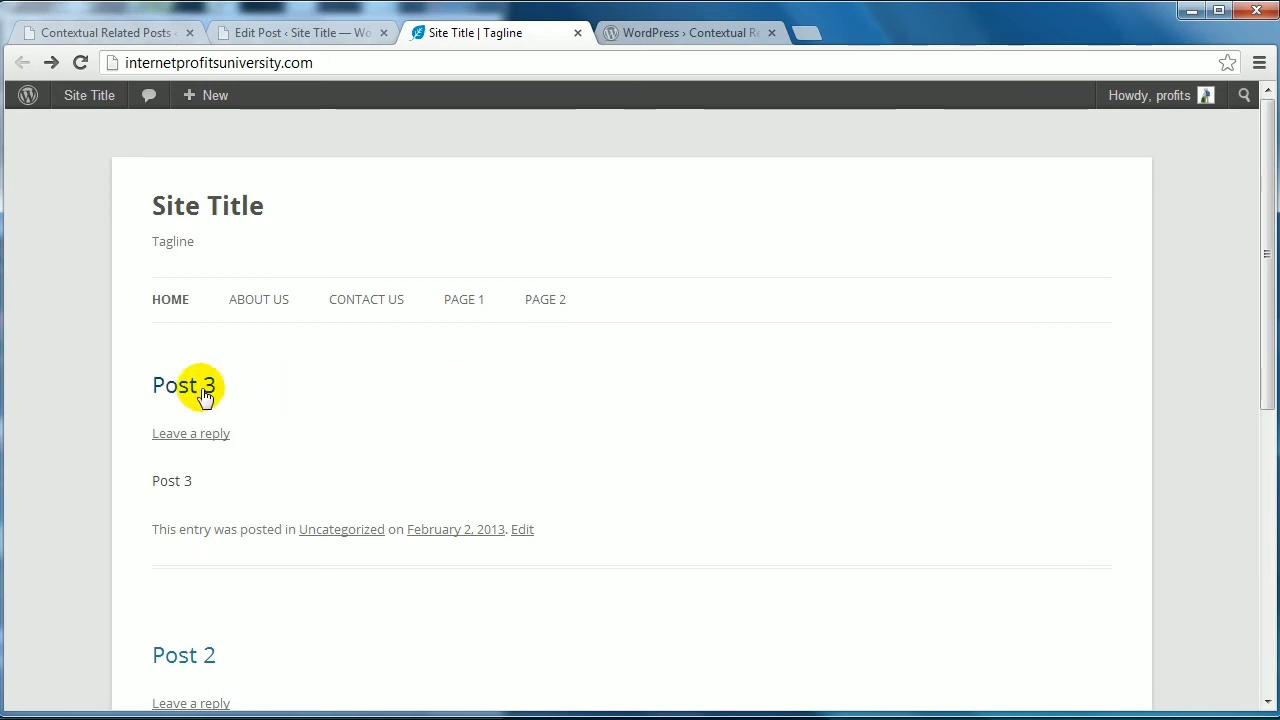
pyautogui.scroll(-2, 340, 390)
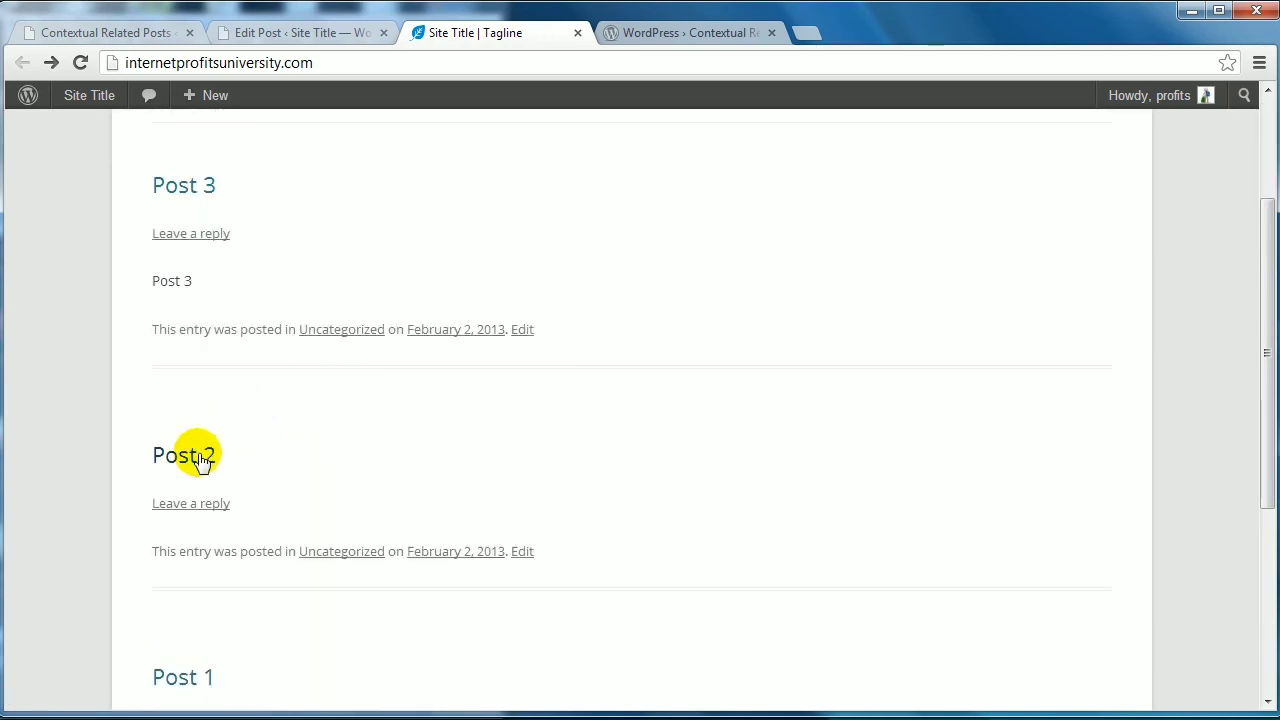
pyautogui.scroll(-2, 198, 455)
pyautogui.scroll(-2, 434, 486)
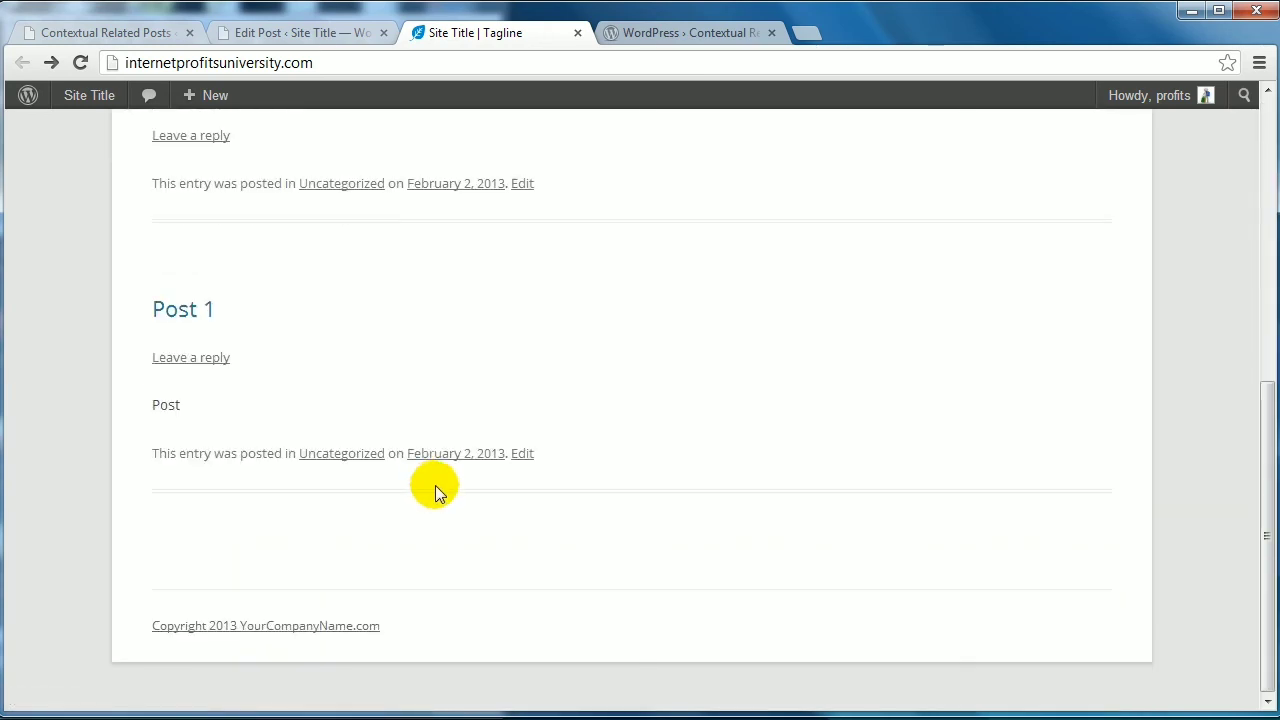
pyautogui.scroll(3, 429, 486)
pyautogui.scroll(1, 380, 350)
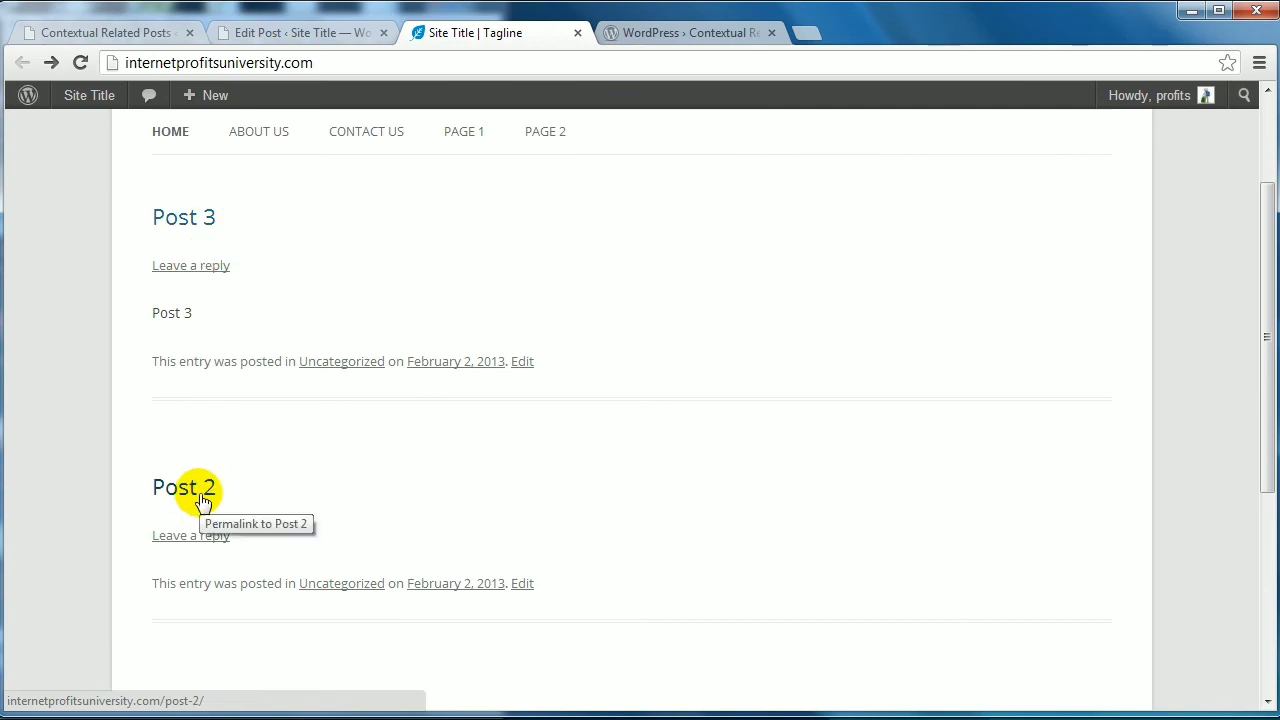
pyautogui.scroll(-2, 194, 503)
pyautogui.scroll(3, 194, 491)
# Step: Open Post 3 to check its related posts, return to the front page and open Post 2 for the same check
pyautogui.click(206, 320)
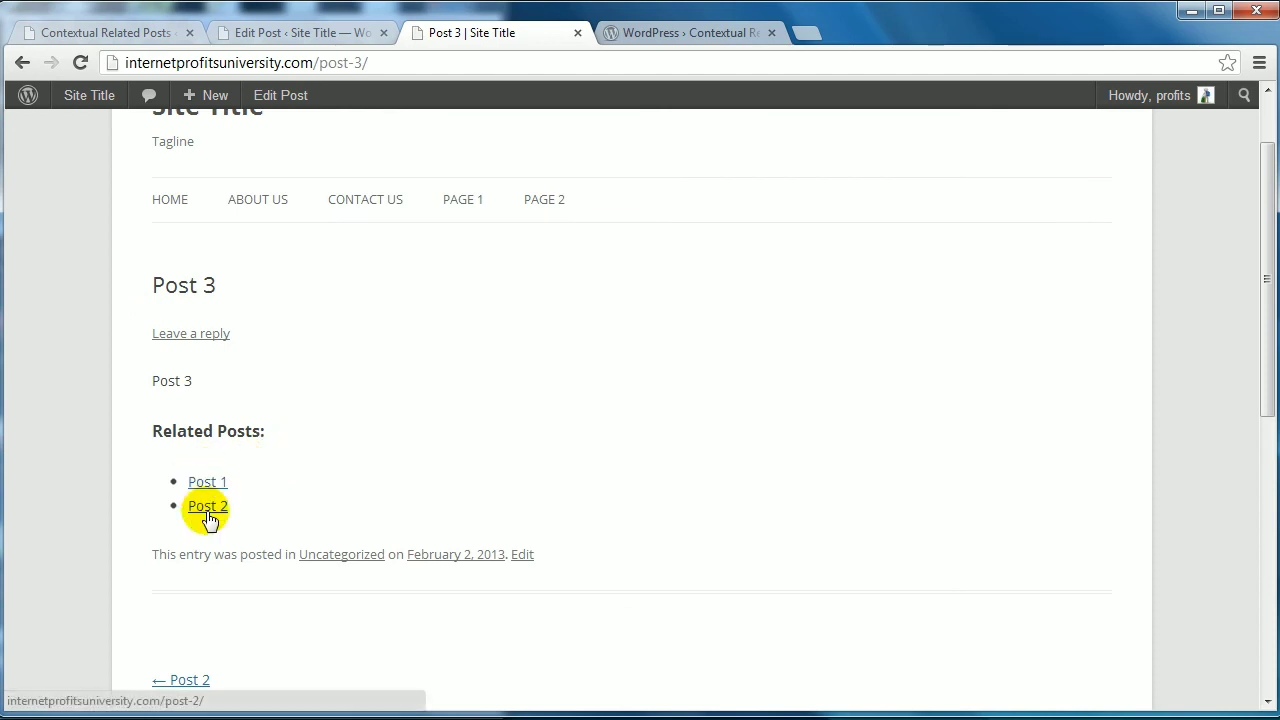
pyautogui.click(20, 64)
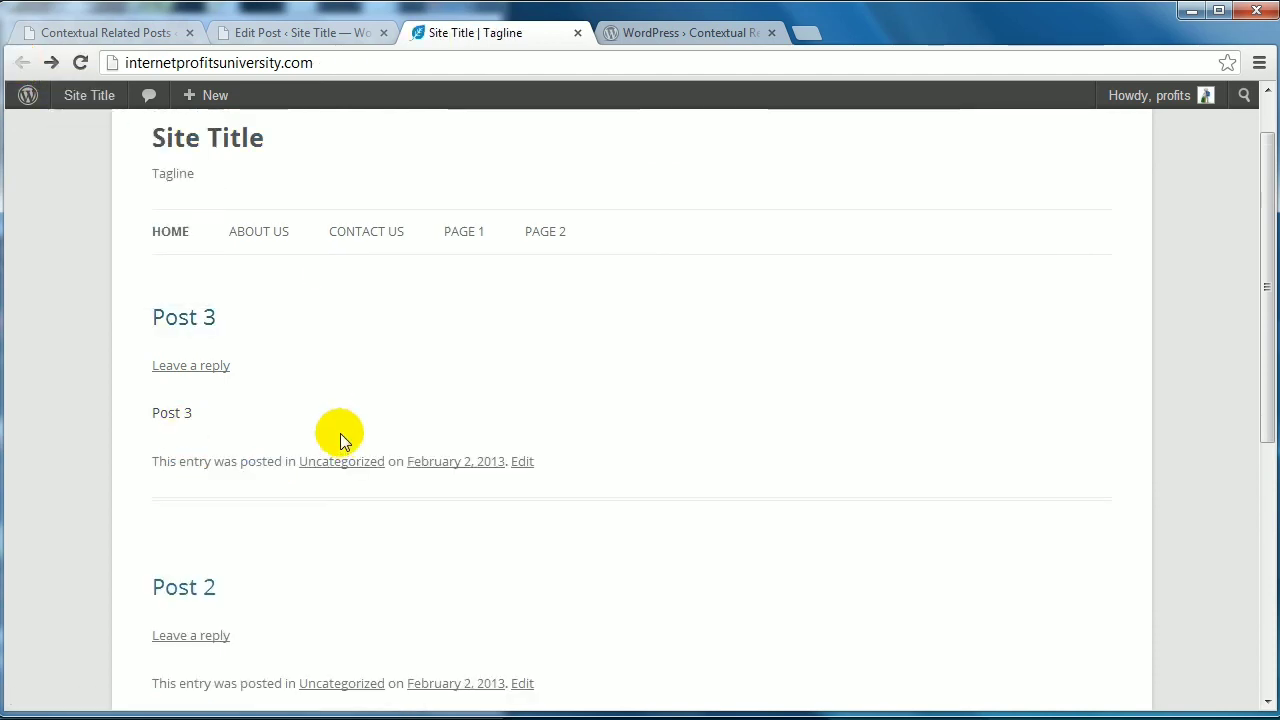
pyautogui.scroll(-3, 340, 433)
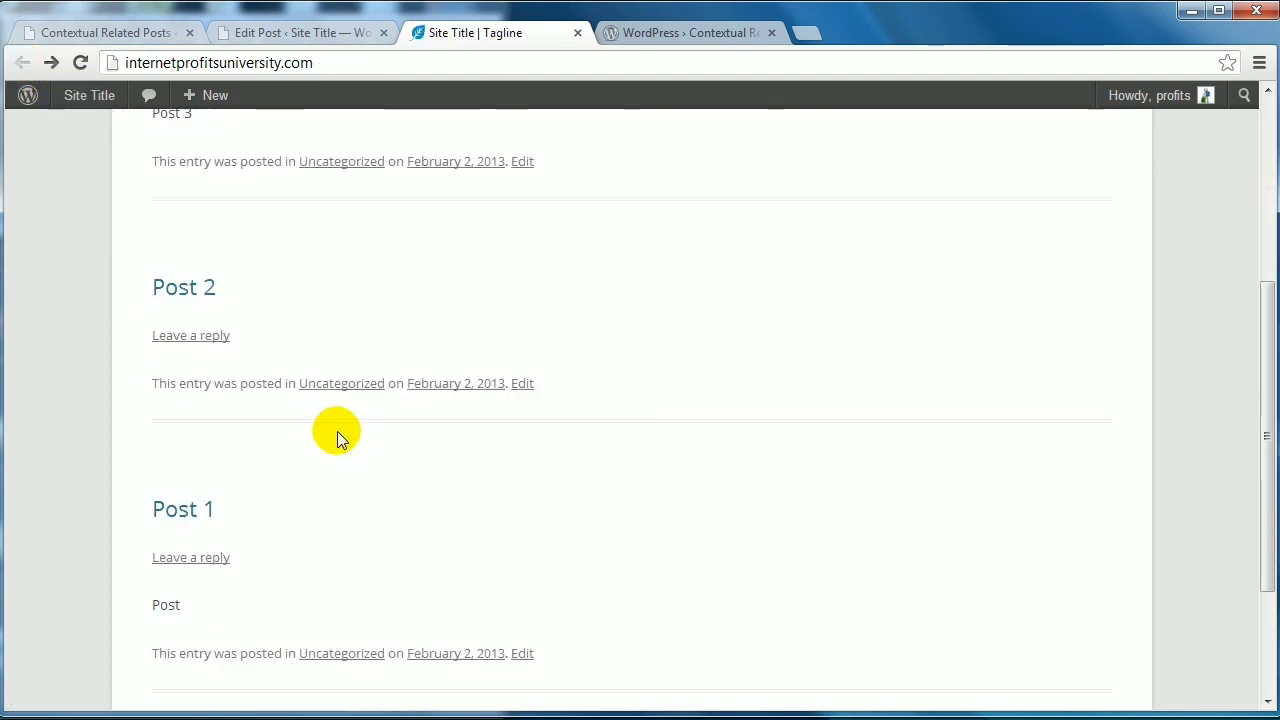
pyautogui.click(188, 294)
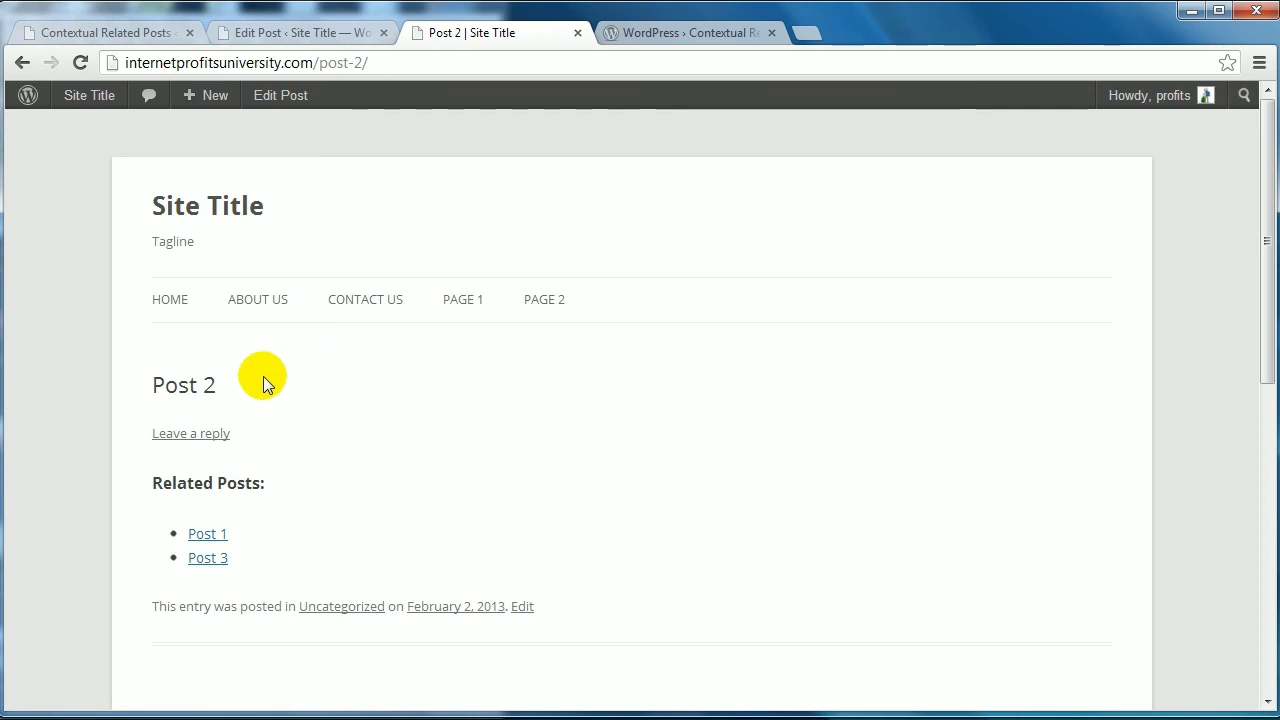
# Step: Check the related posts on Page 1 and Page 2, and follow Page 1's related link to Page 2
pyautogui.click(461, 299)
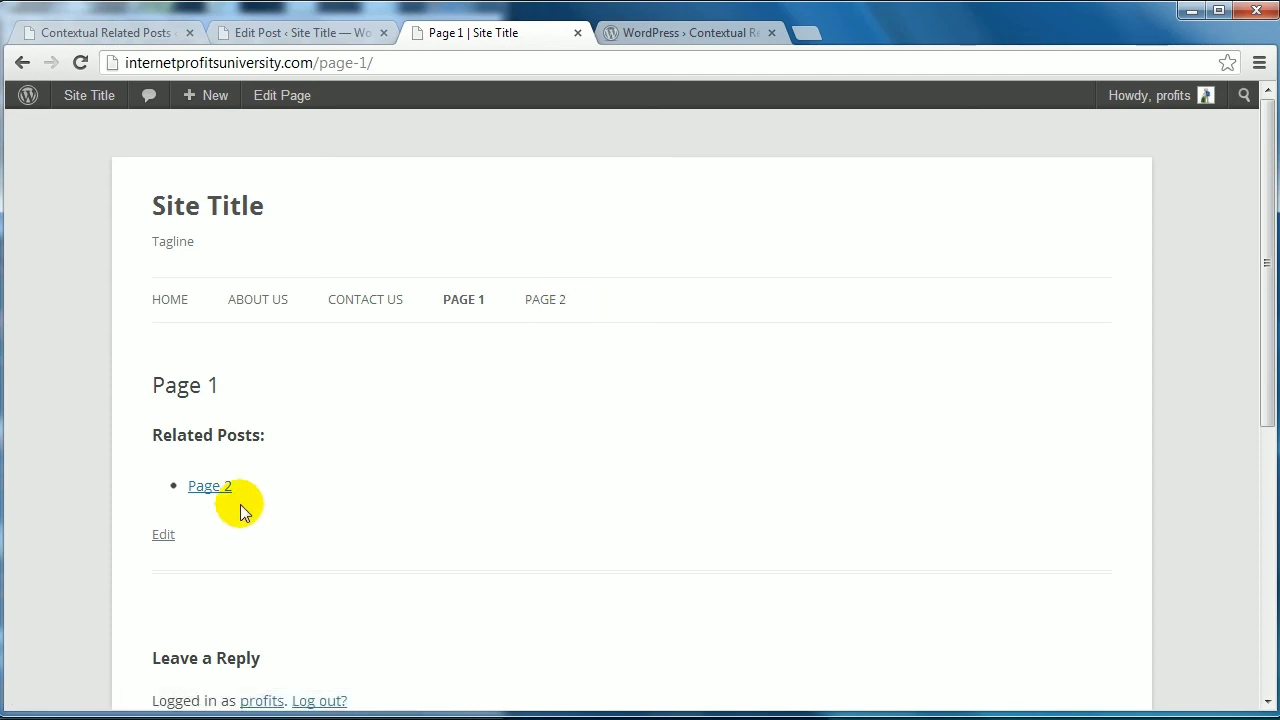
pyautogui.click(538, 303)
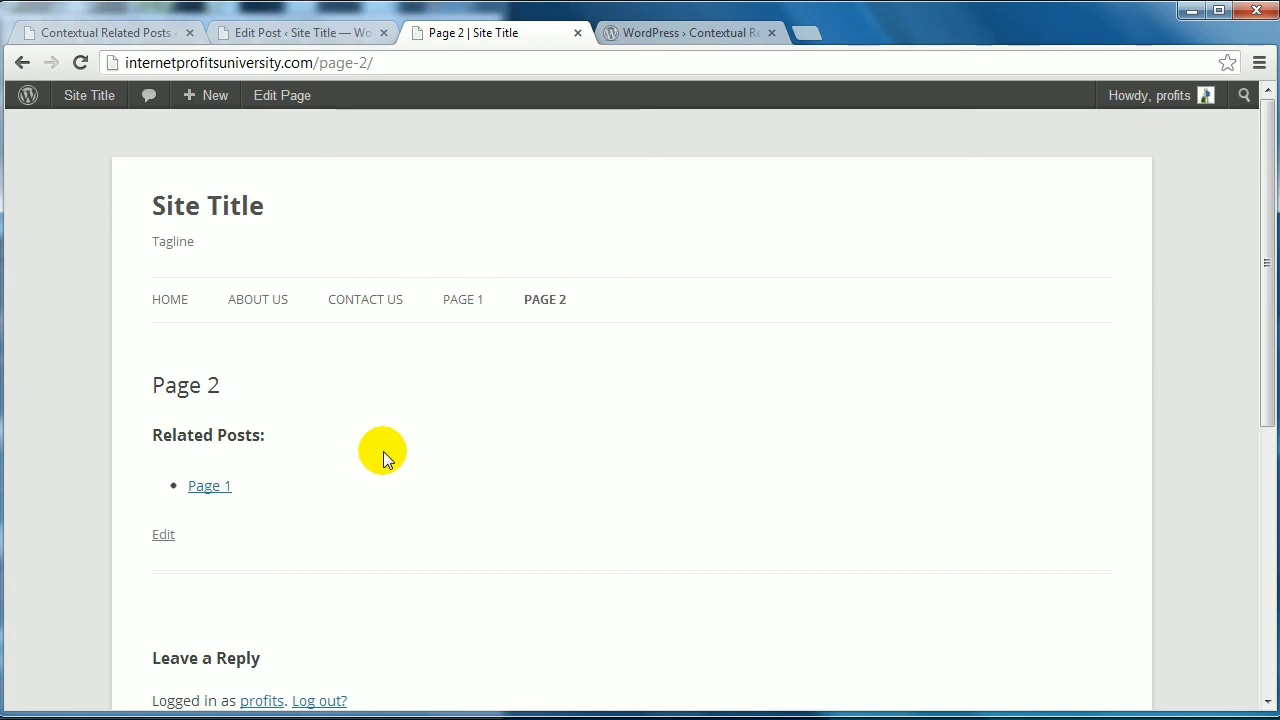
pyautogui.click(472, 305)
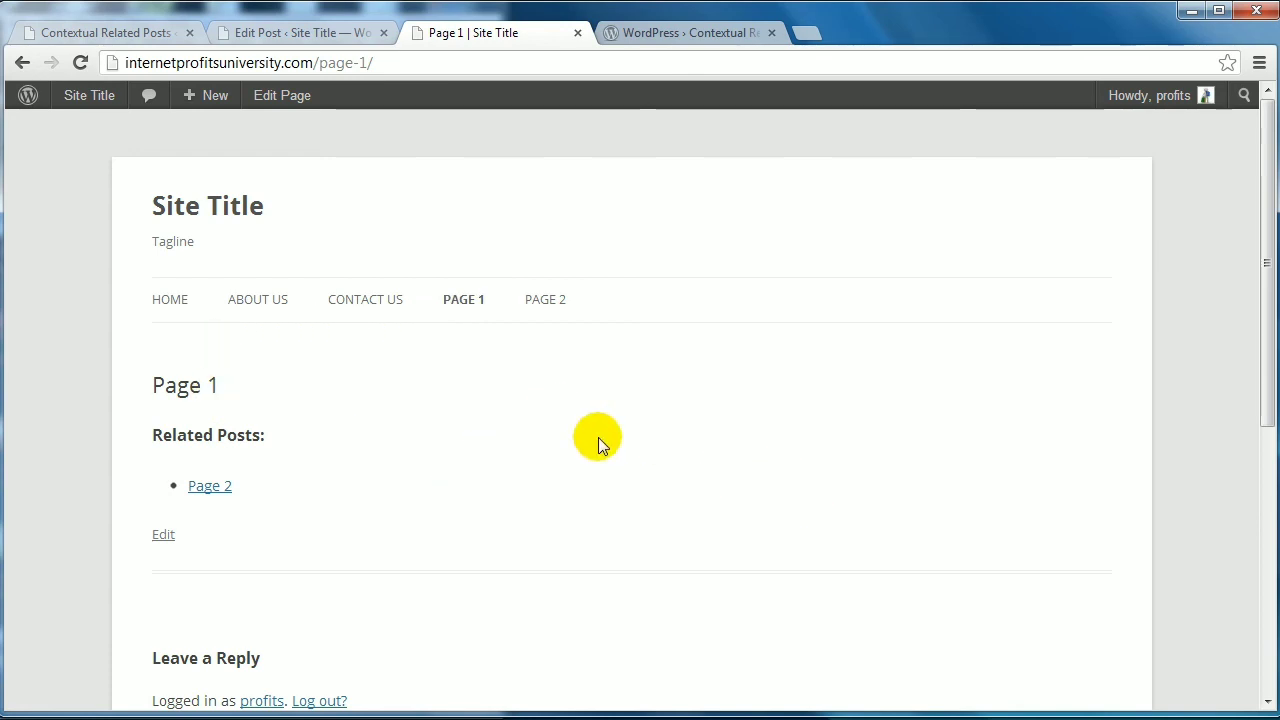
pyautogui.click(224, 489)
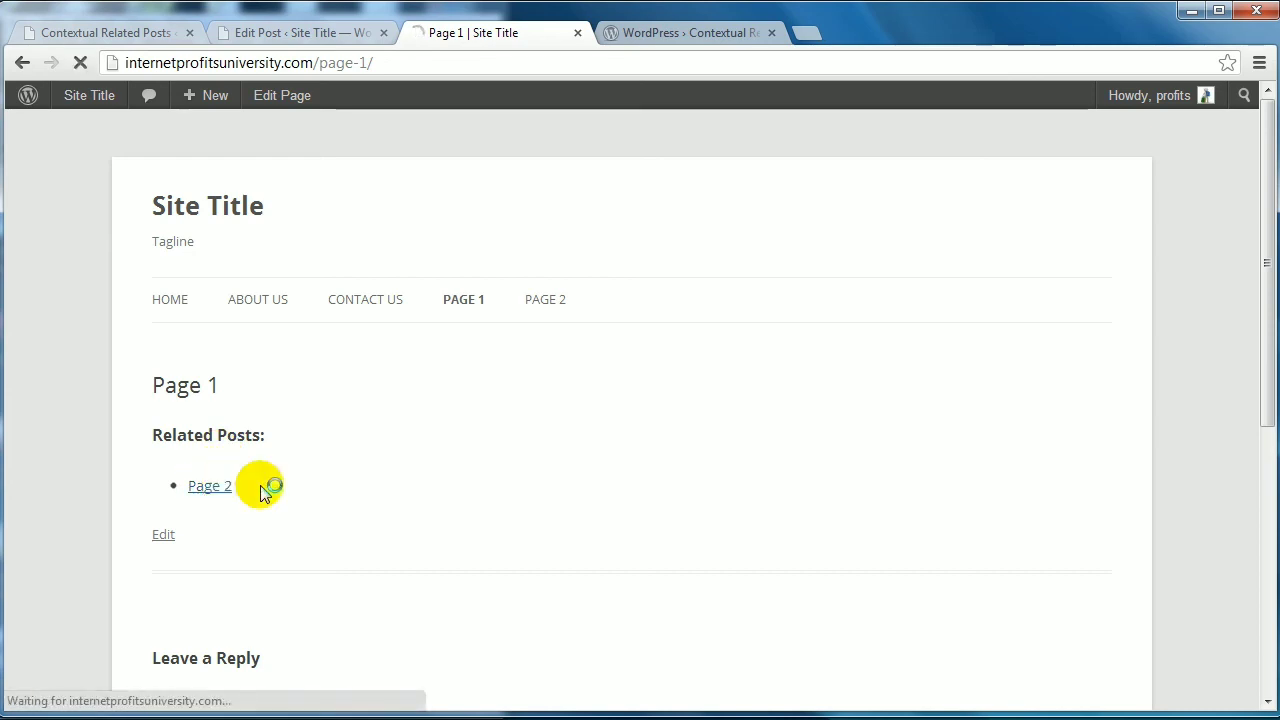